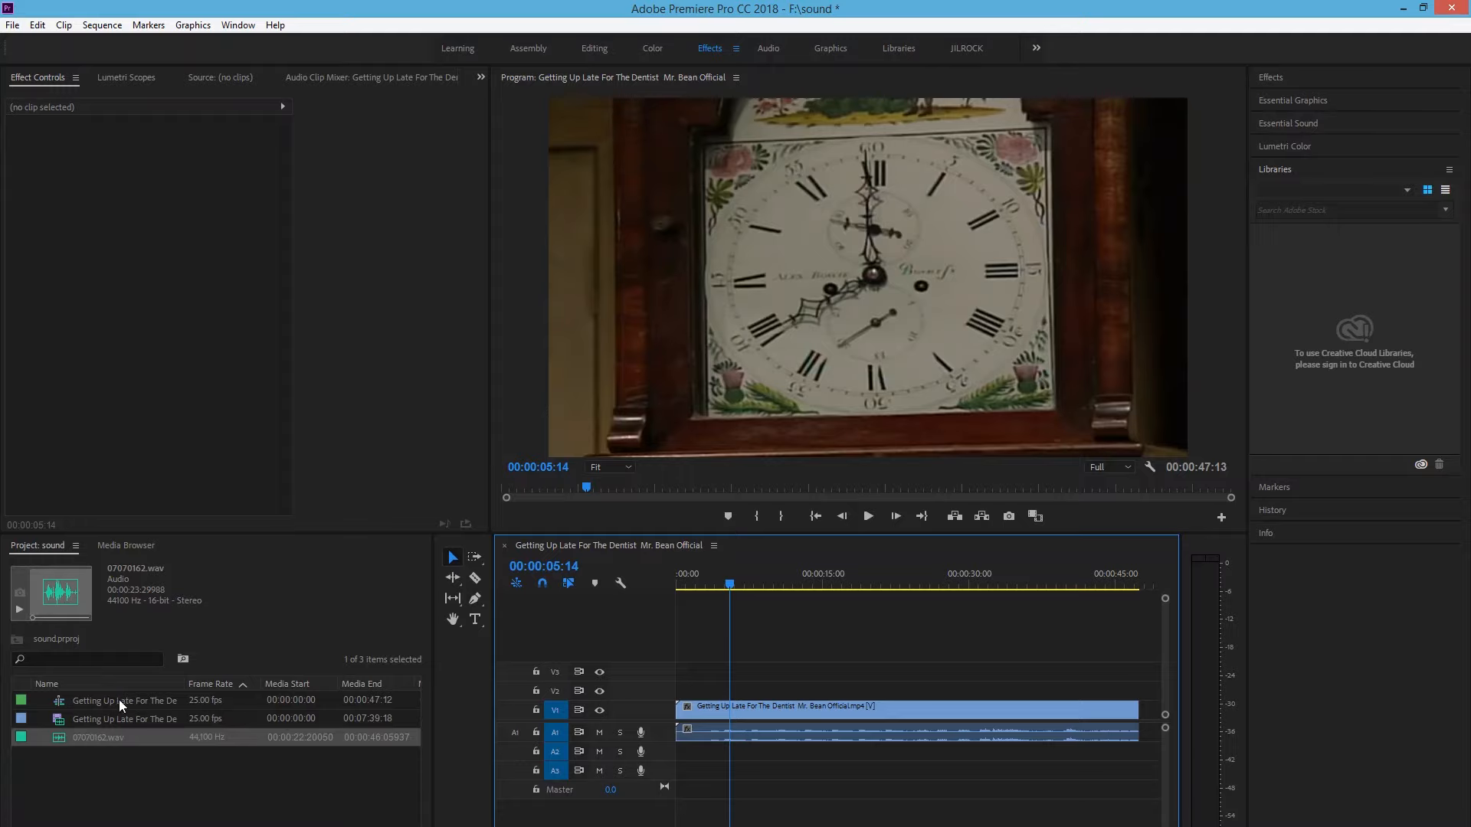
Delete the existing Getting Up Late For The Dentist clip and its audio from the sequence.
left_click(108, 723)
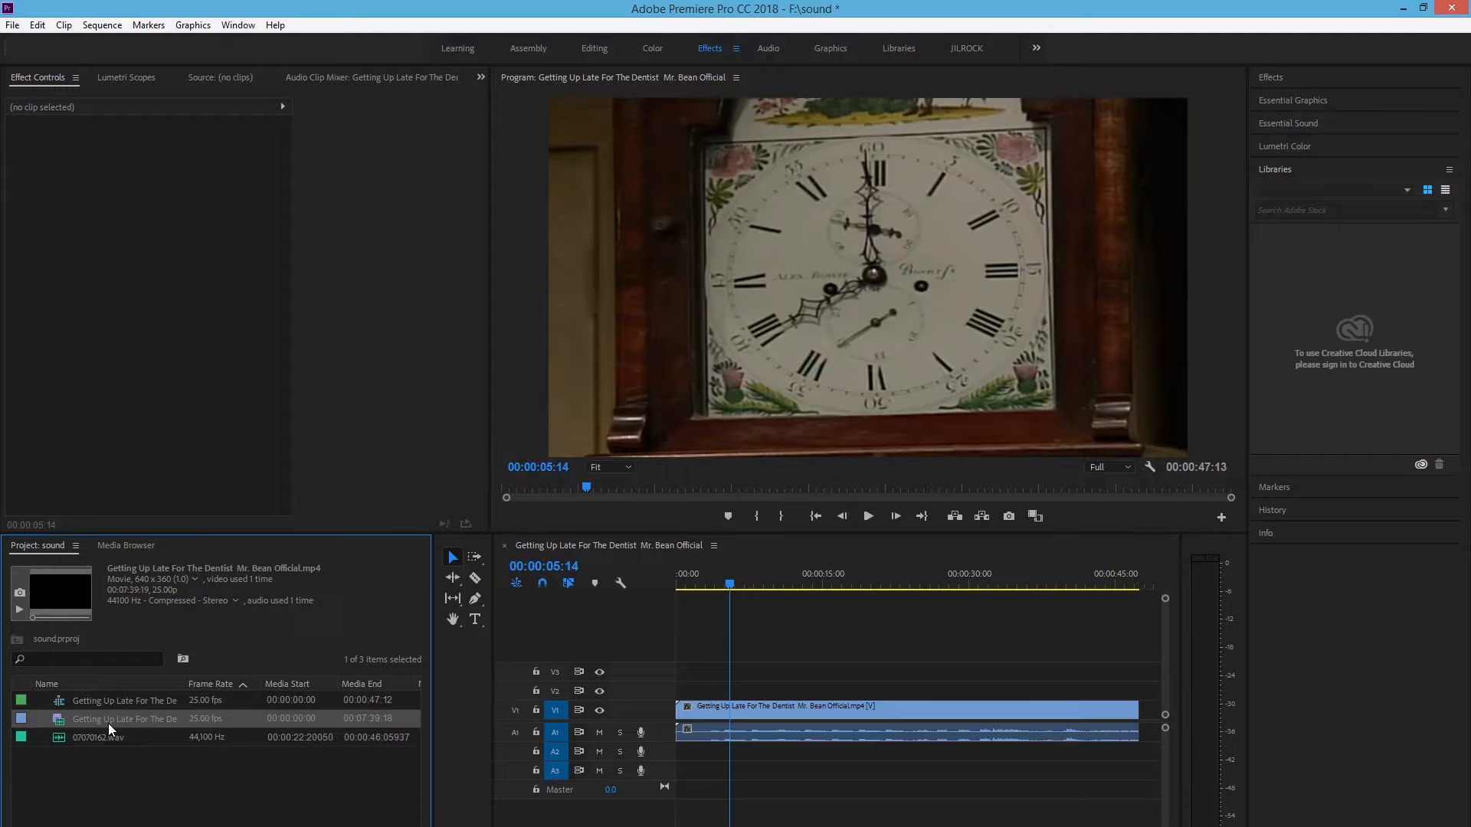
left_click_drag(729, 588, 801, 613)
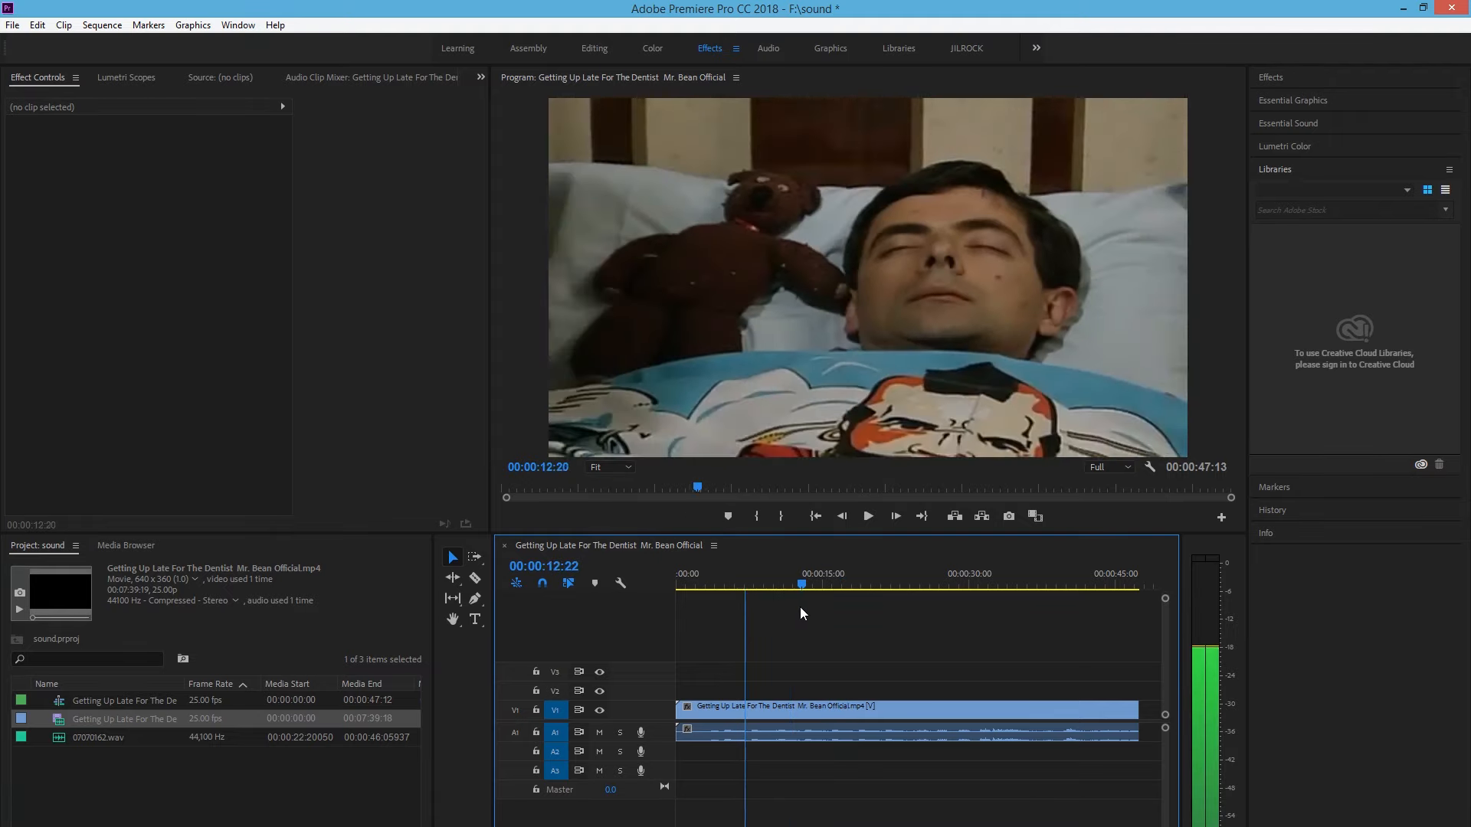
left_click(837, 706)
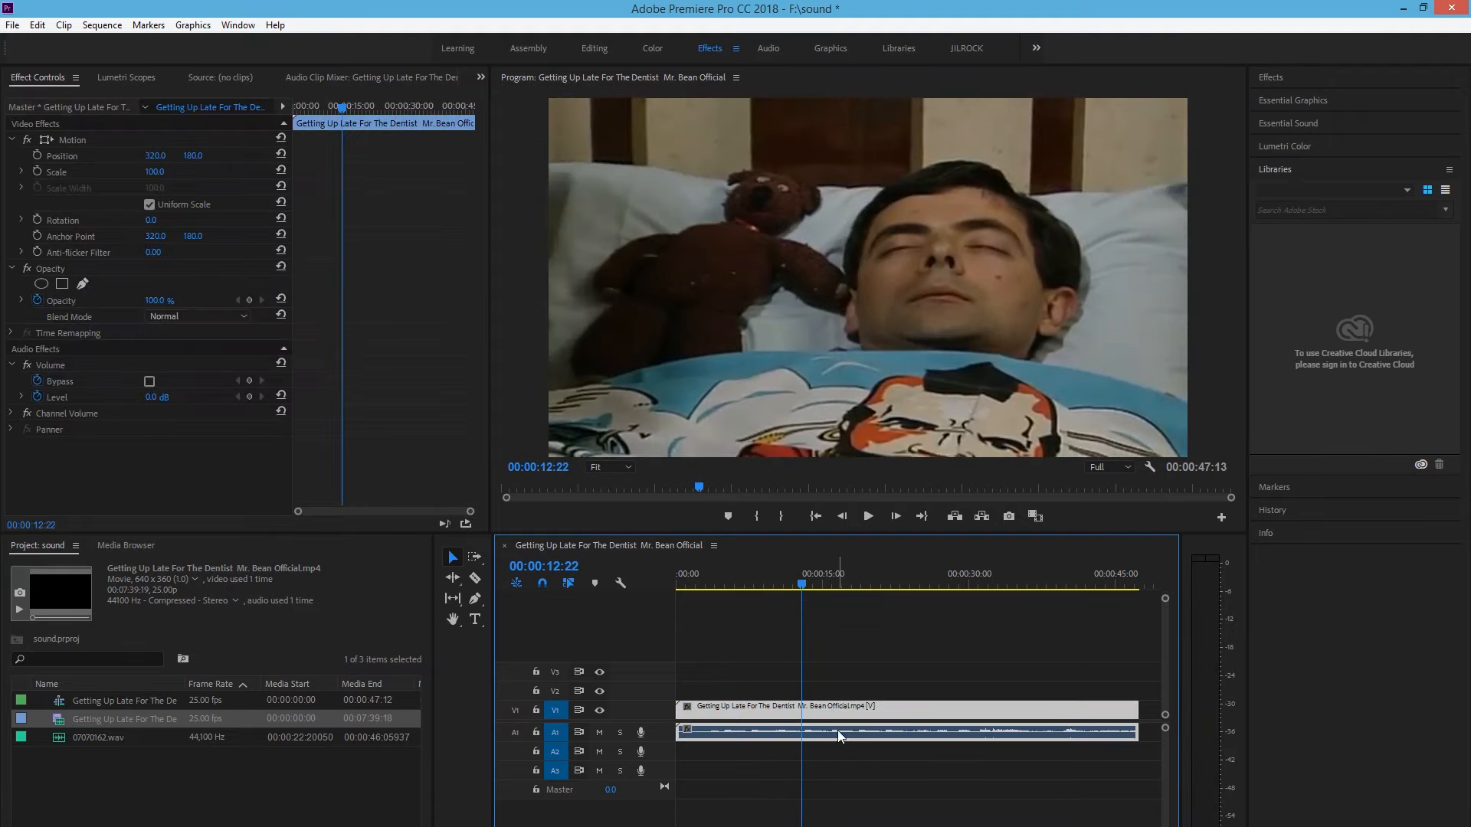
left_click(96, 736)
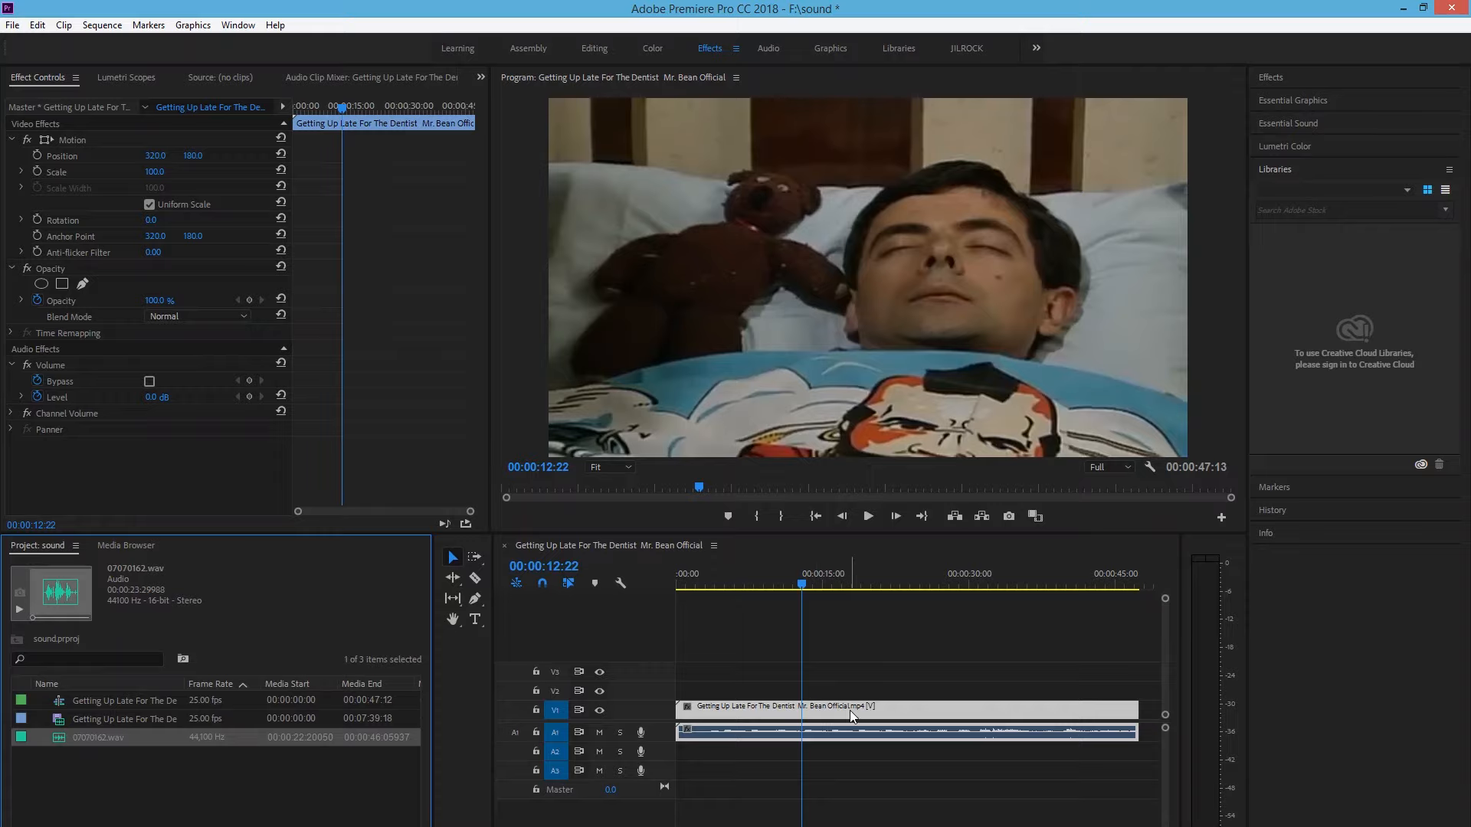
key("Delete")
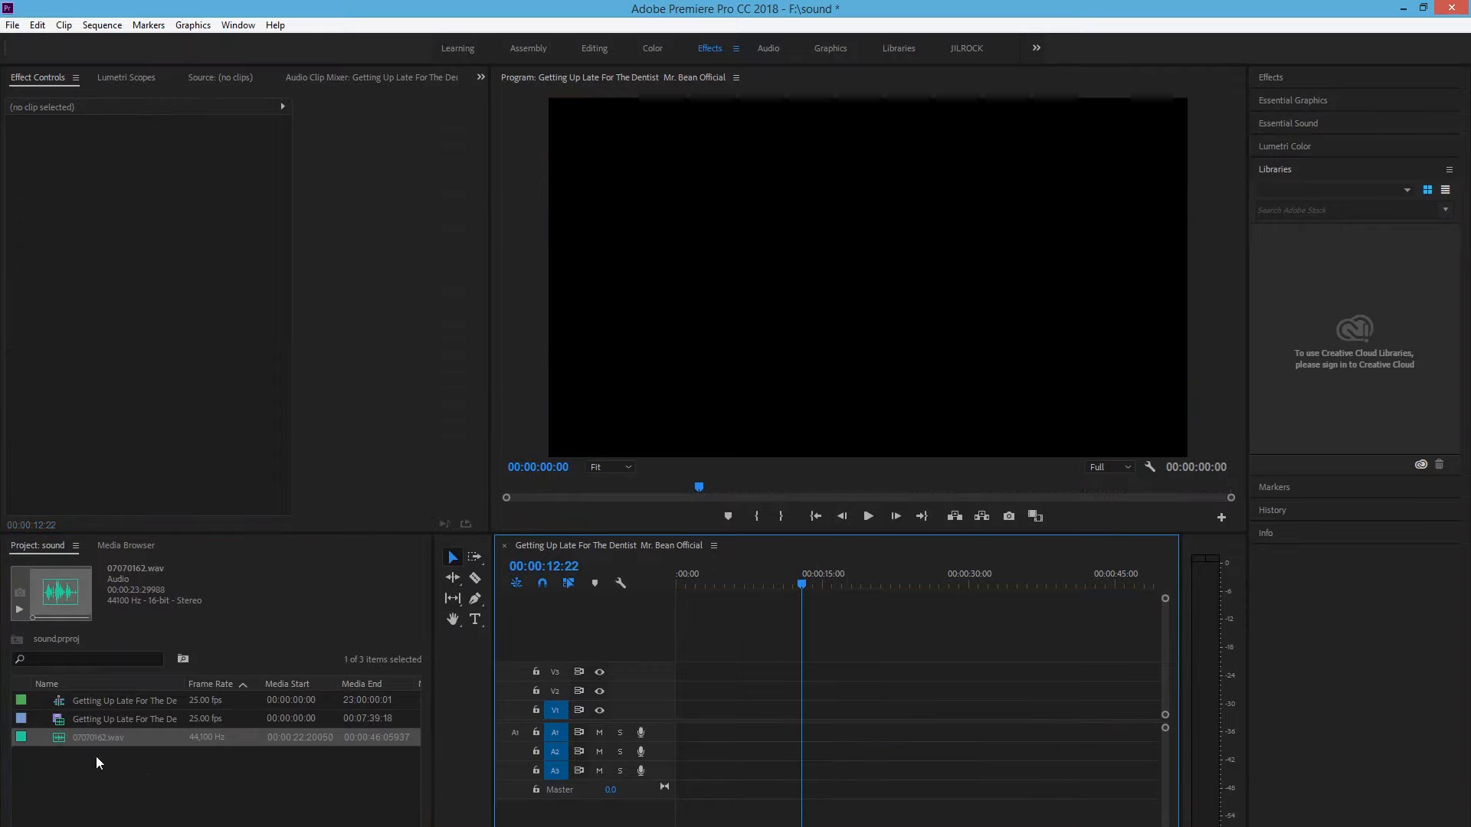
Place the Getting Up Late For The Dentist video at the start of the sequence on tracks V1 and A1.
left_click(111, 703)
left_click(111, 718)
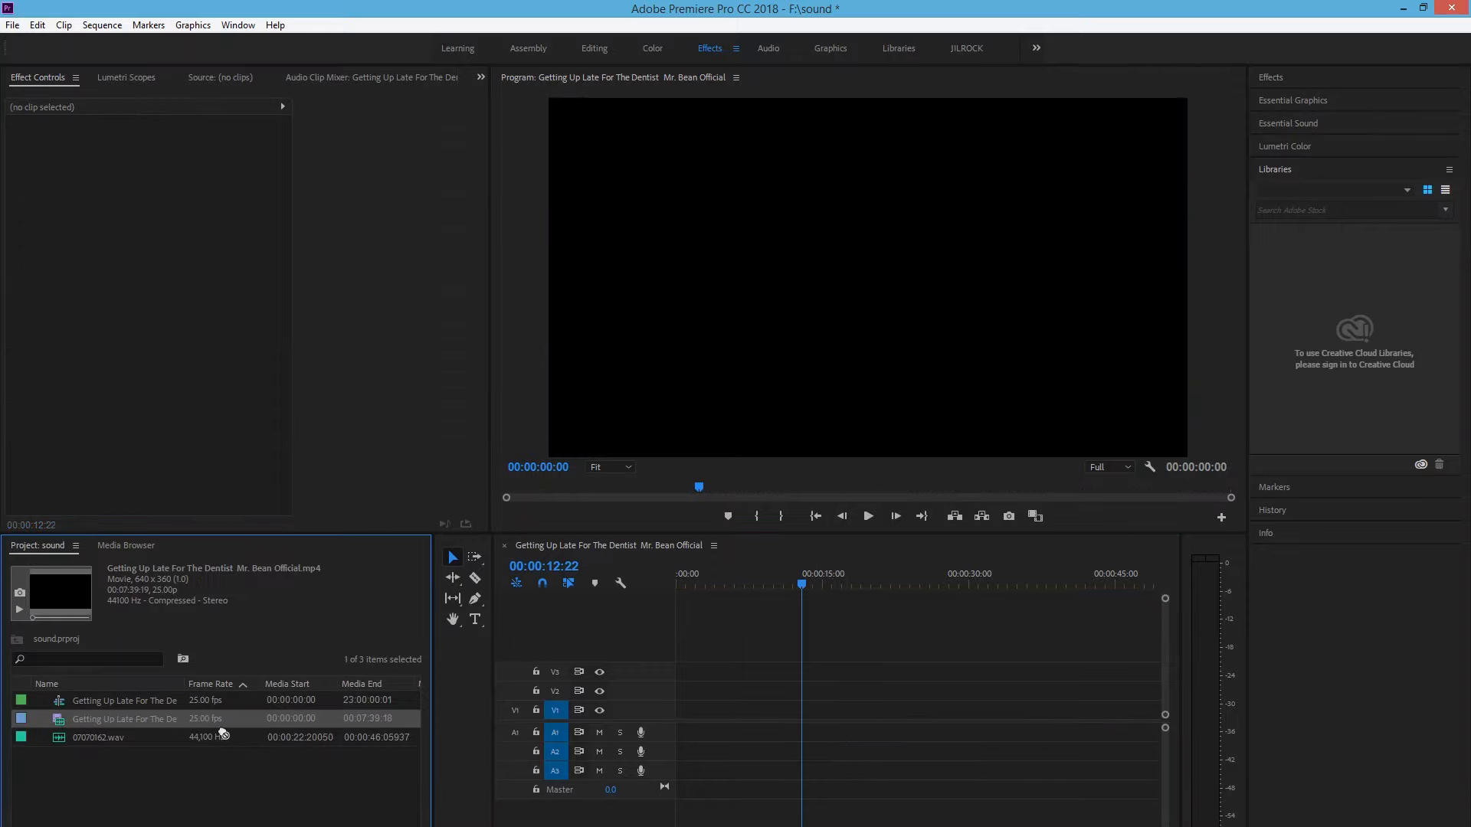
left_click_drag(222, 734, 693, 728)
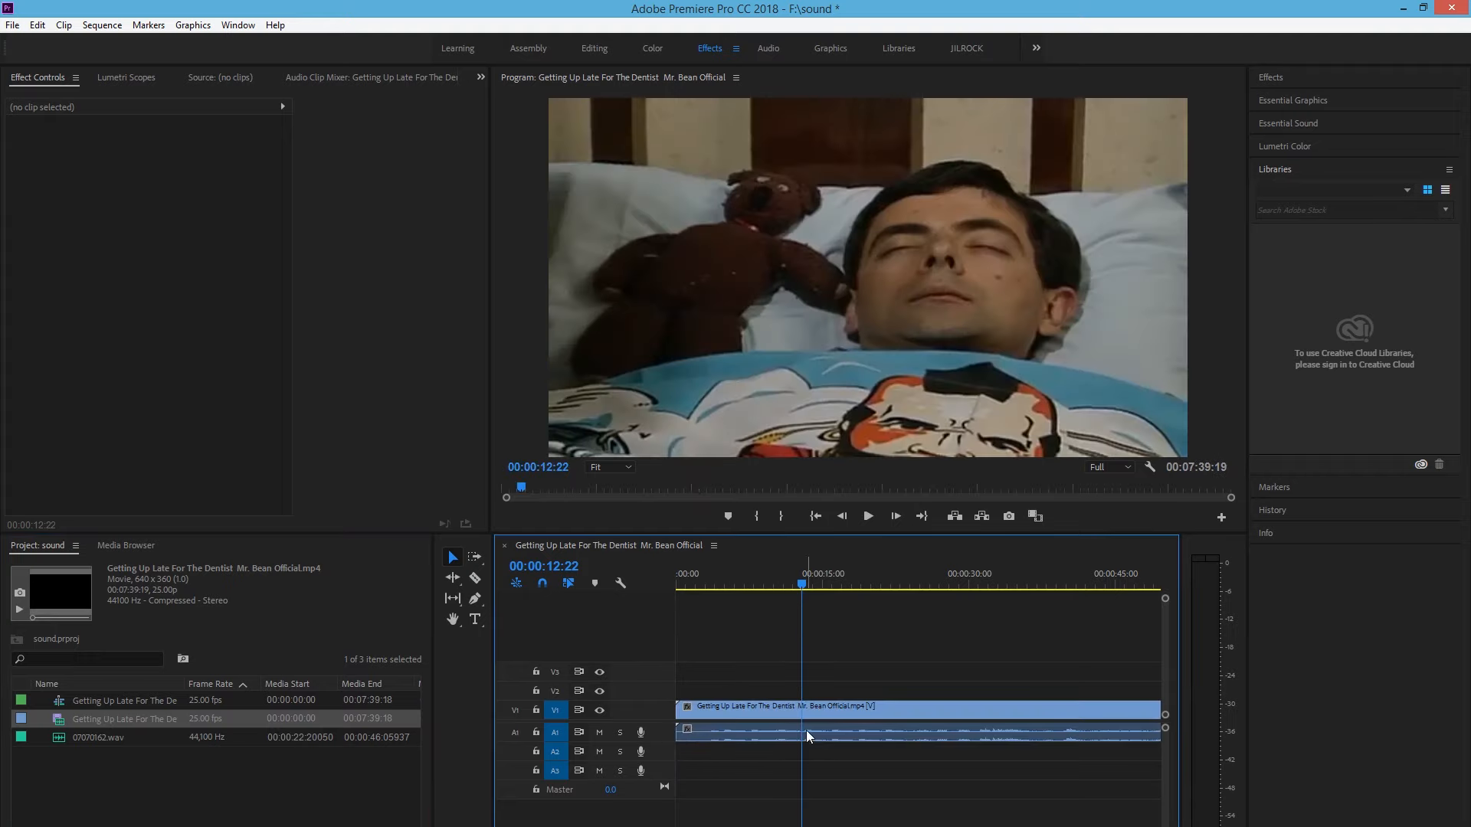
Unlink the audio from the video in the newly placed Getting Up Late For The Dentist clip.
left_click(806, 734)
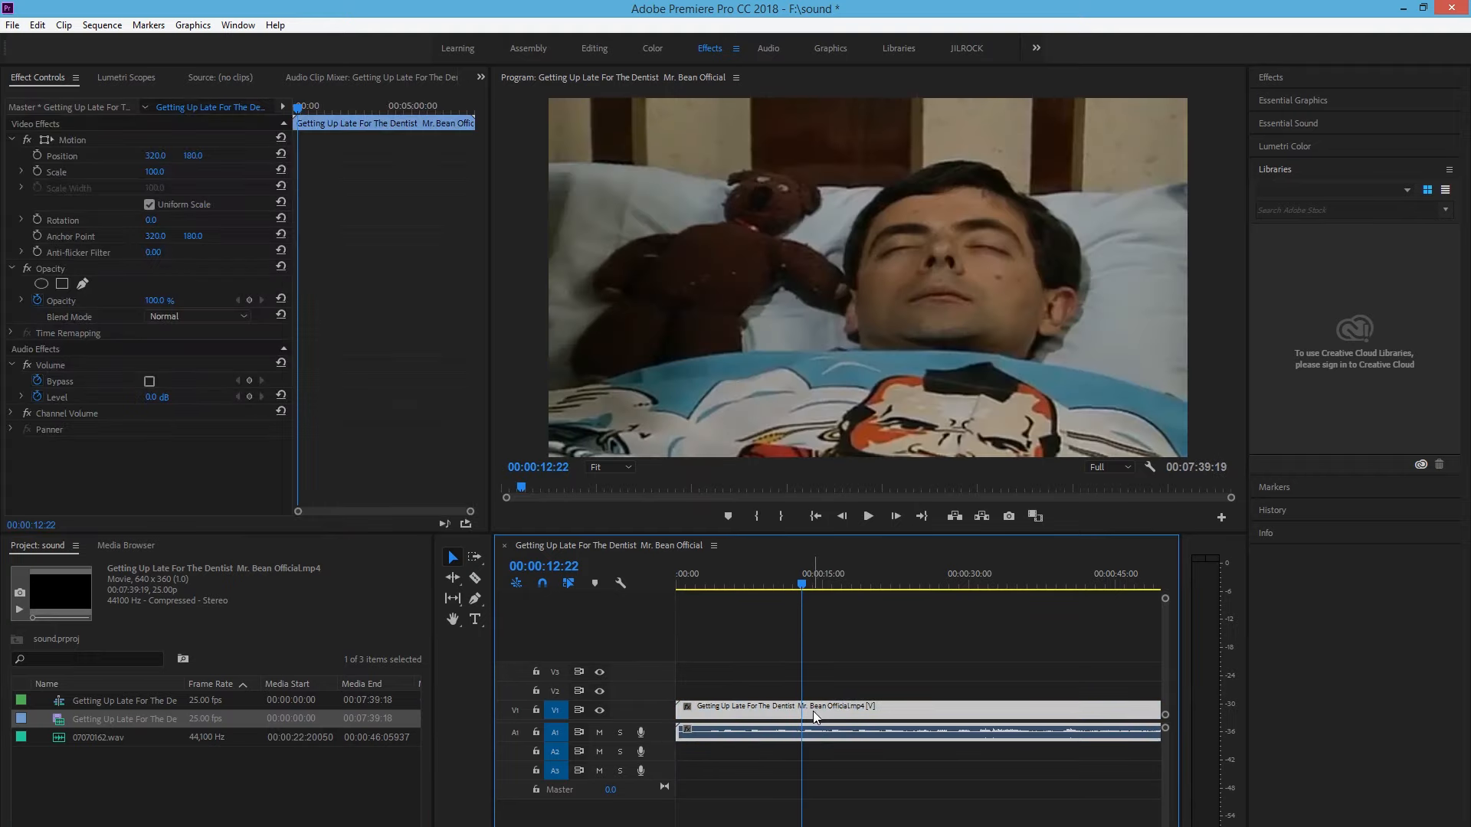
right_click(742, 713)
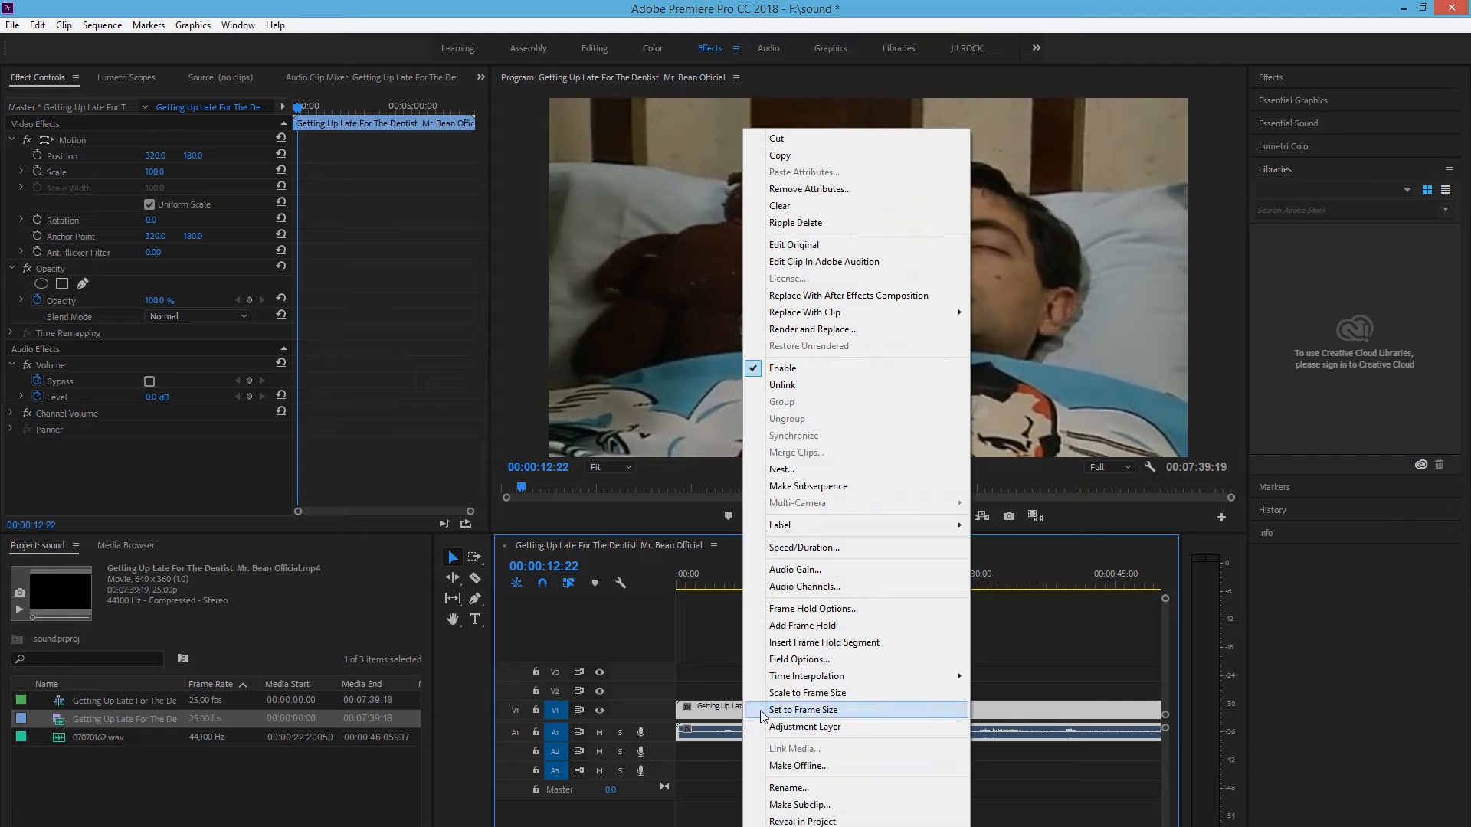
left_click(811, 384)
left_click(856, 707)
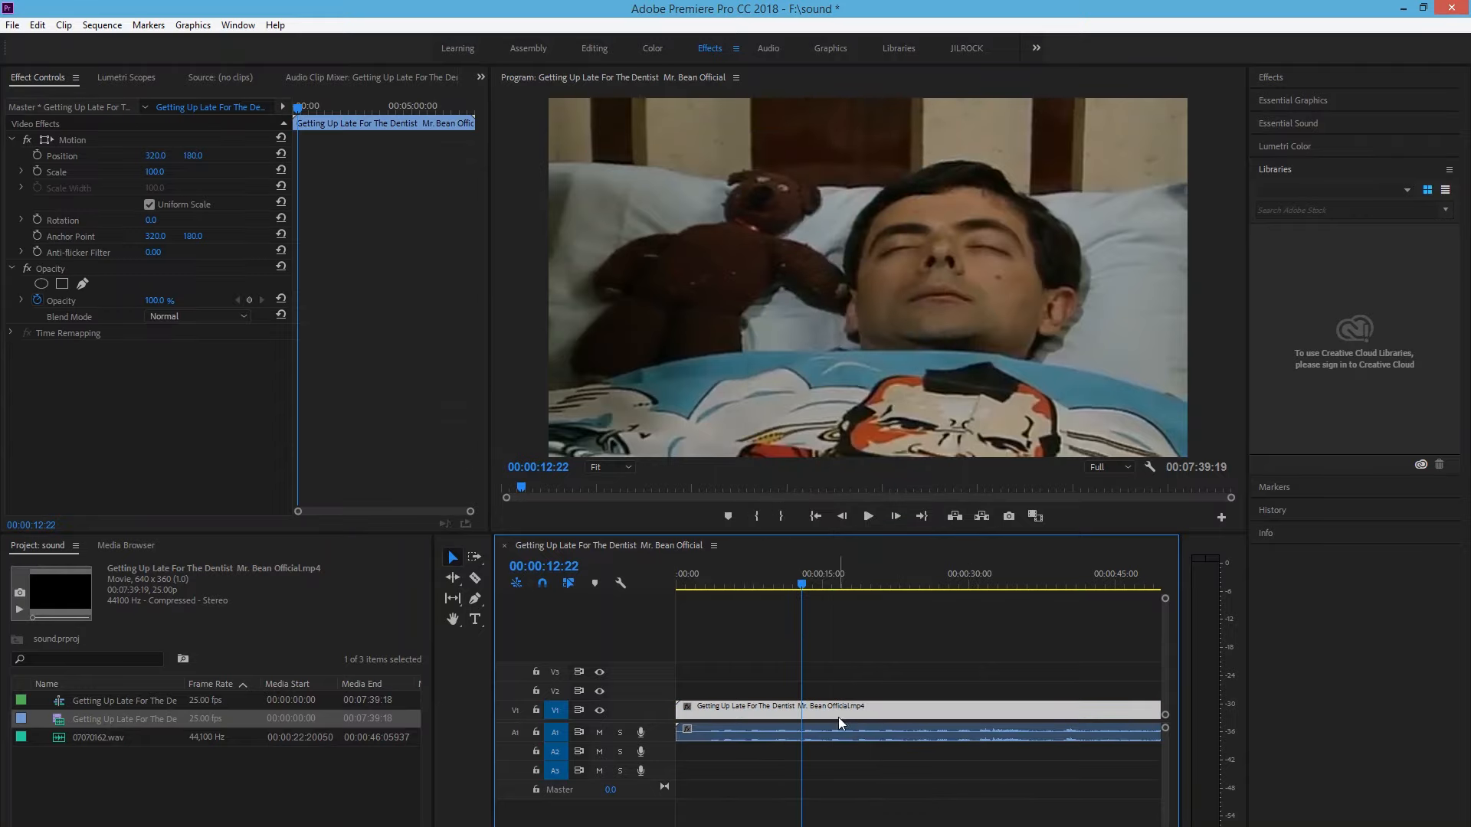
Delete the unlinked original audio from track A1, keeping the video on V1.
left_click(843, 743)
left_click(856, 704)
left_click(856, 727)
left_click(861, 696)
left_click(861, 705)
left_click(866, 729)
left_click(871, 706)
left_click(867, 729)
left_click(875, 710)
left_click(825, 729)
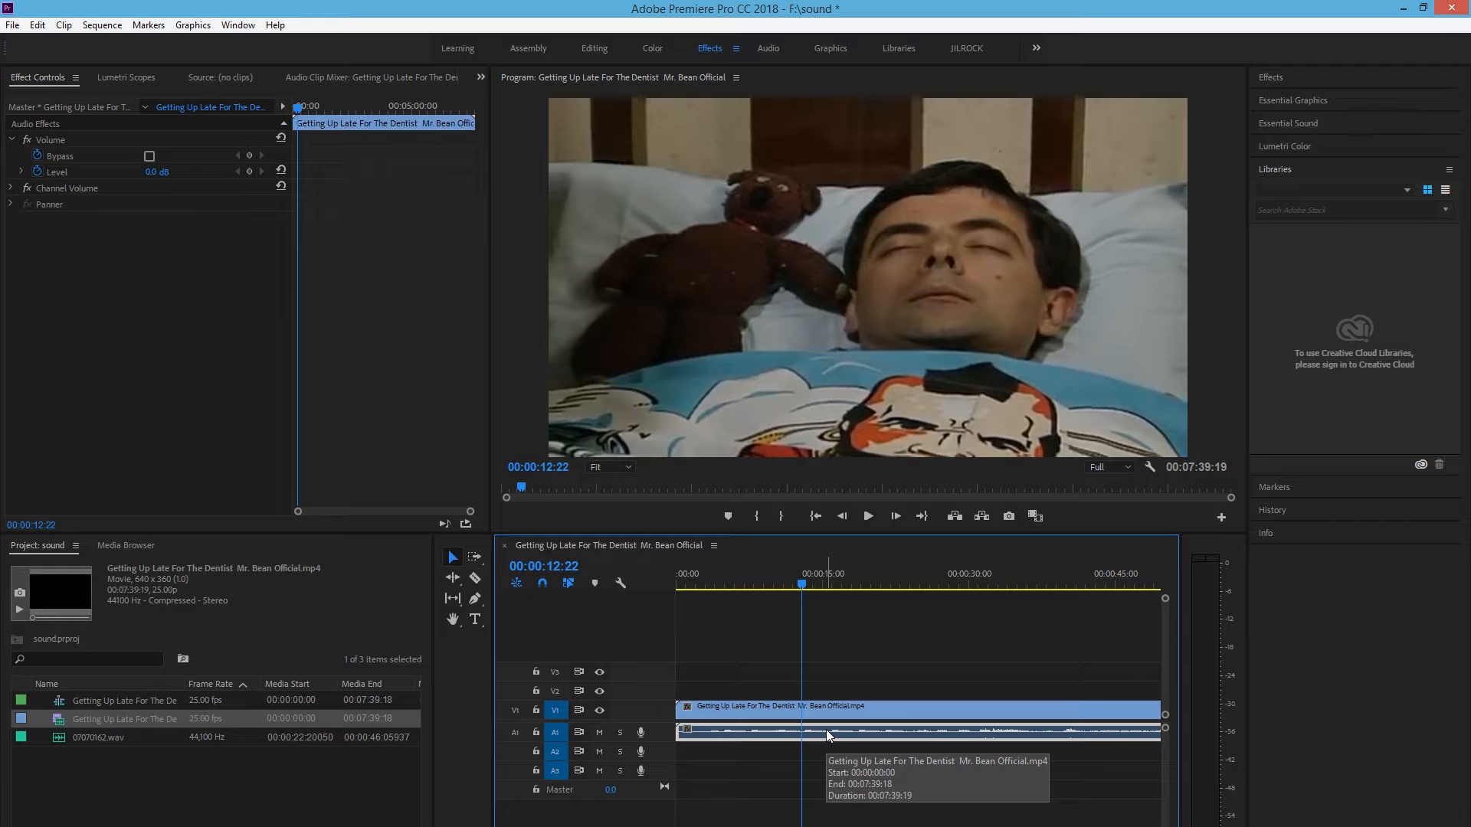
key("Delete")
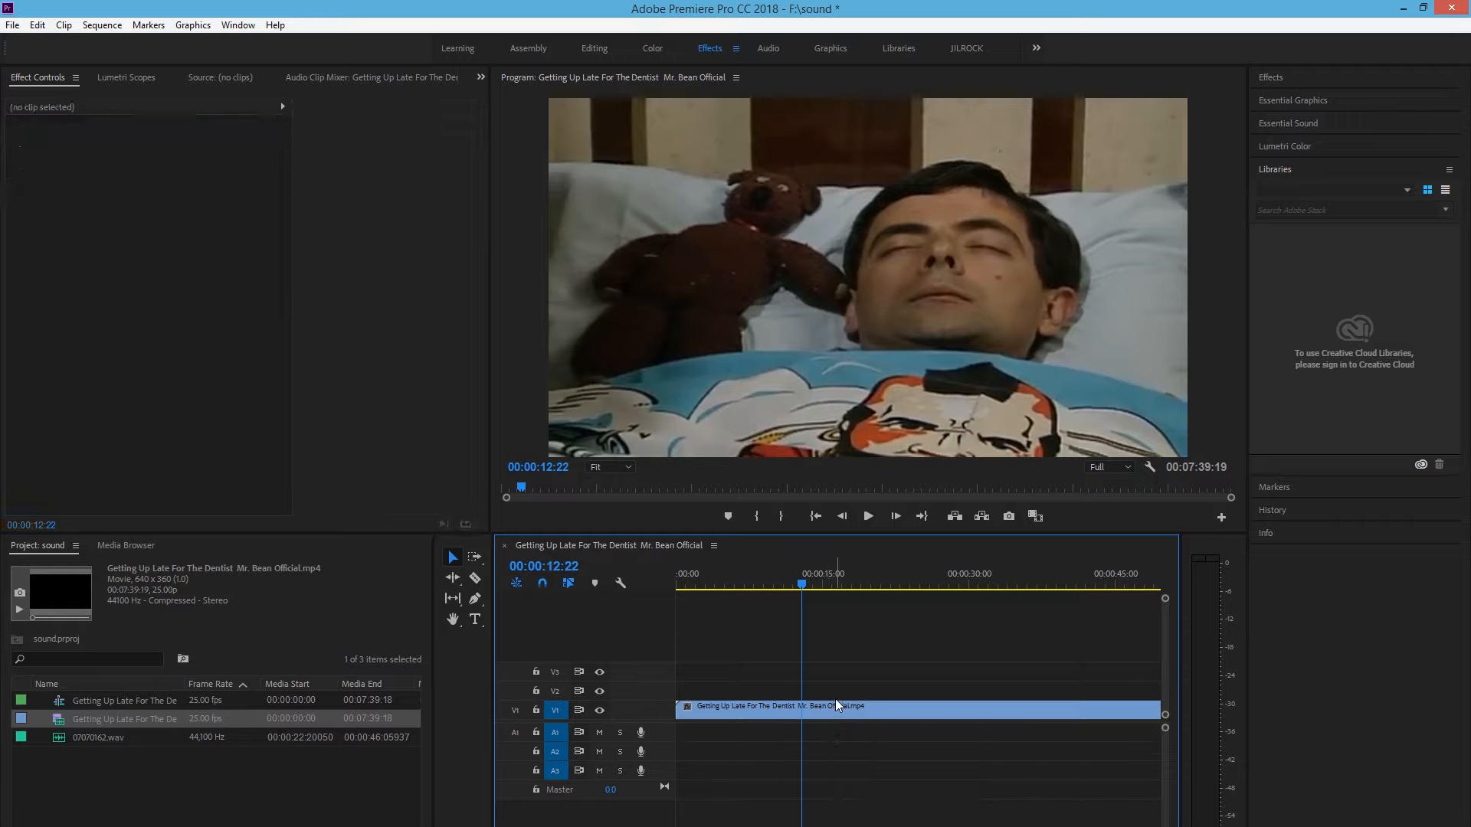
Play the silent video briefly and set the playhead to 00:00:03:01.
left_click(866, 516)
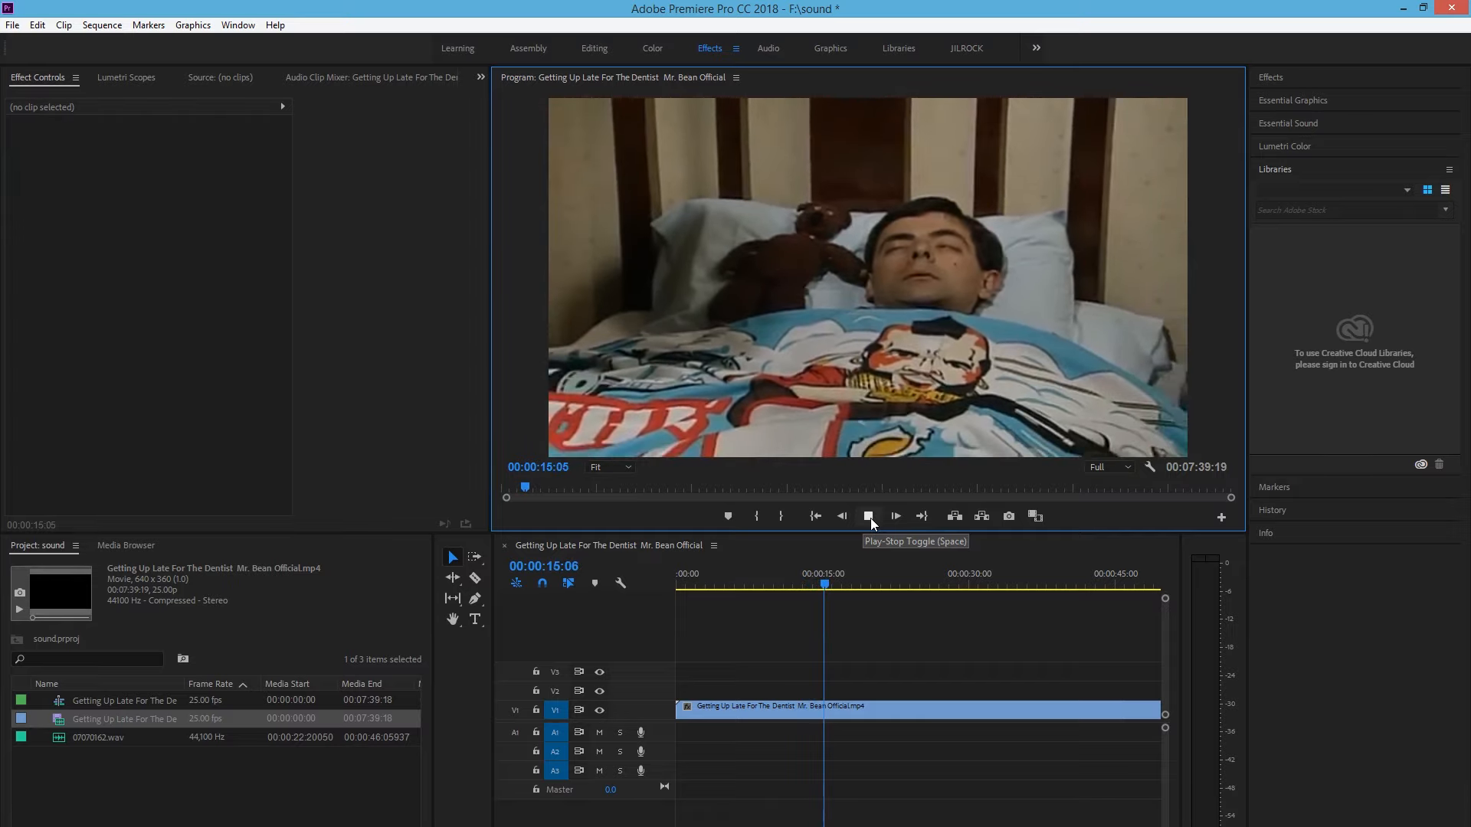
left_click(867, 516)
left_click(730, 588)
left_click_drag(731, 594, 705, 586)
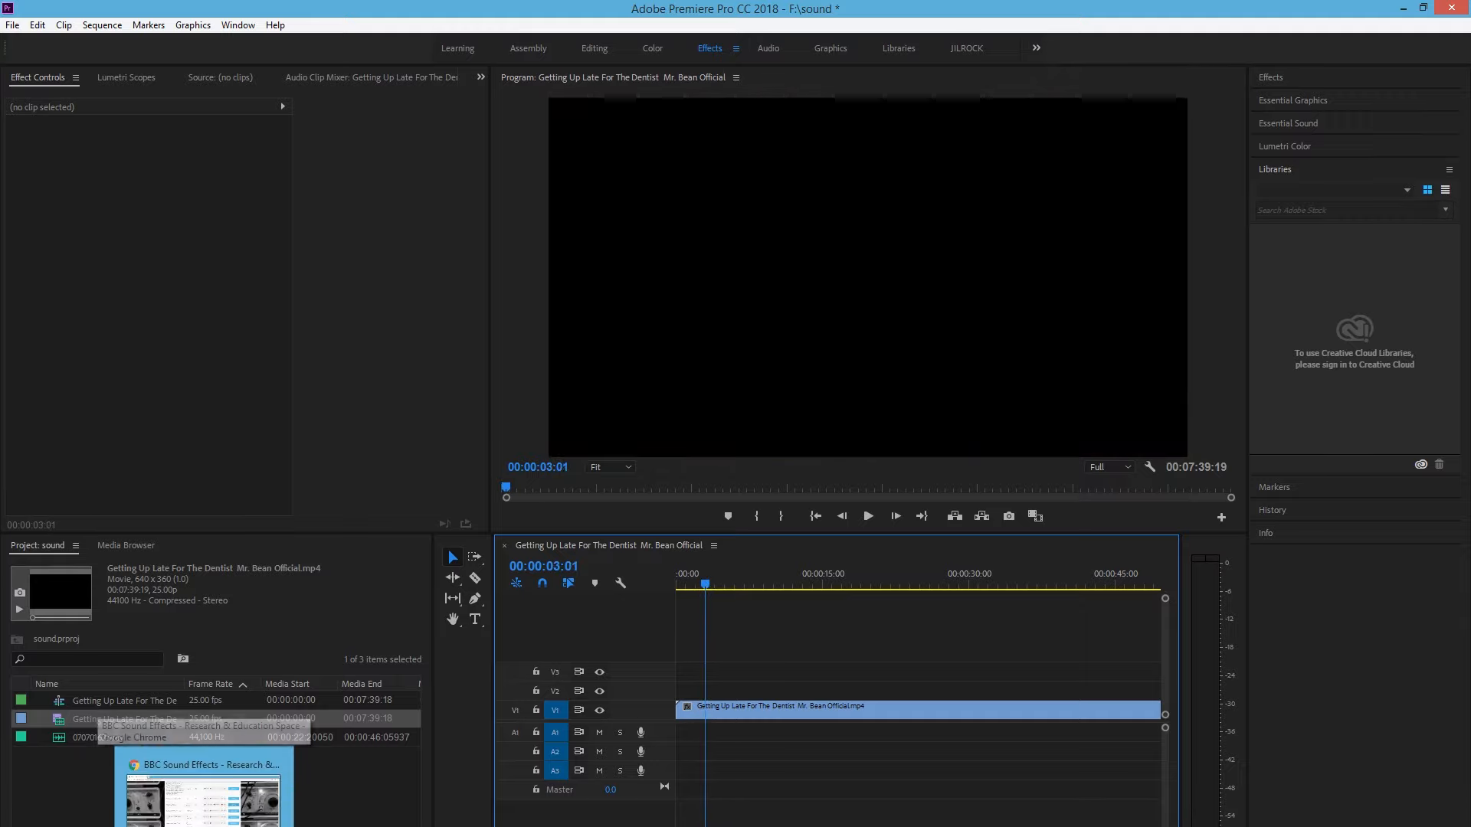
Switch to the BBC Sound Effects site in Chrome, browse the alarm results and download the Digital watch alarm sound.
left_click(203, 785)
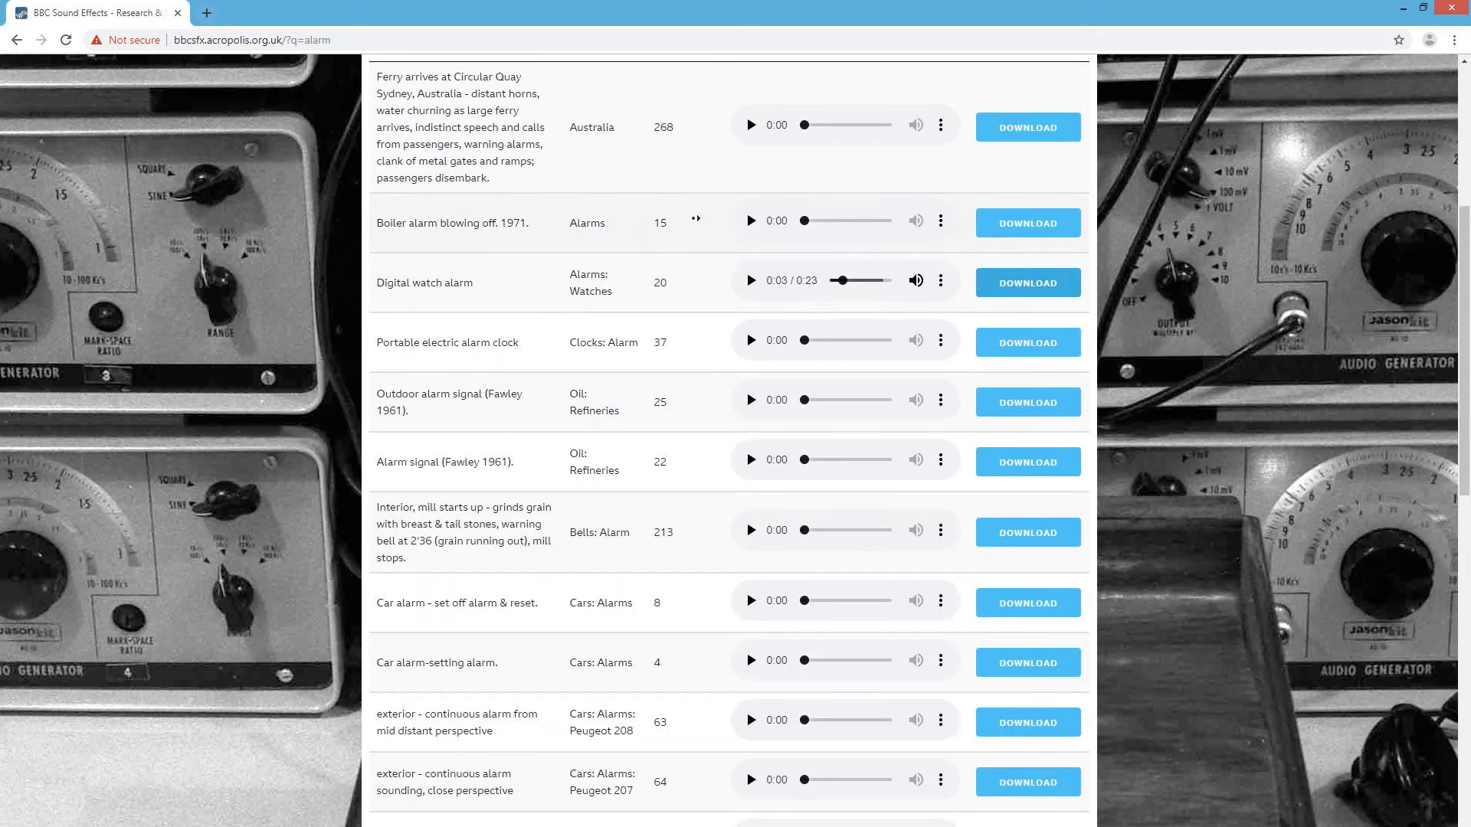
scroll(696, 219, "up", 5)
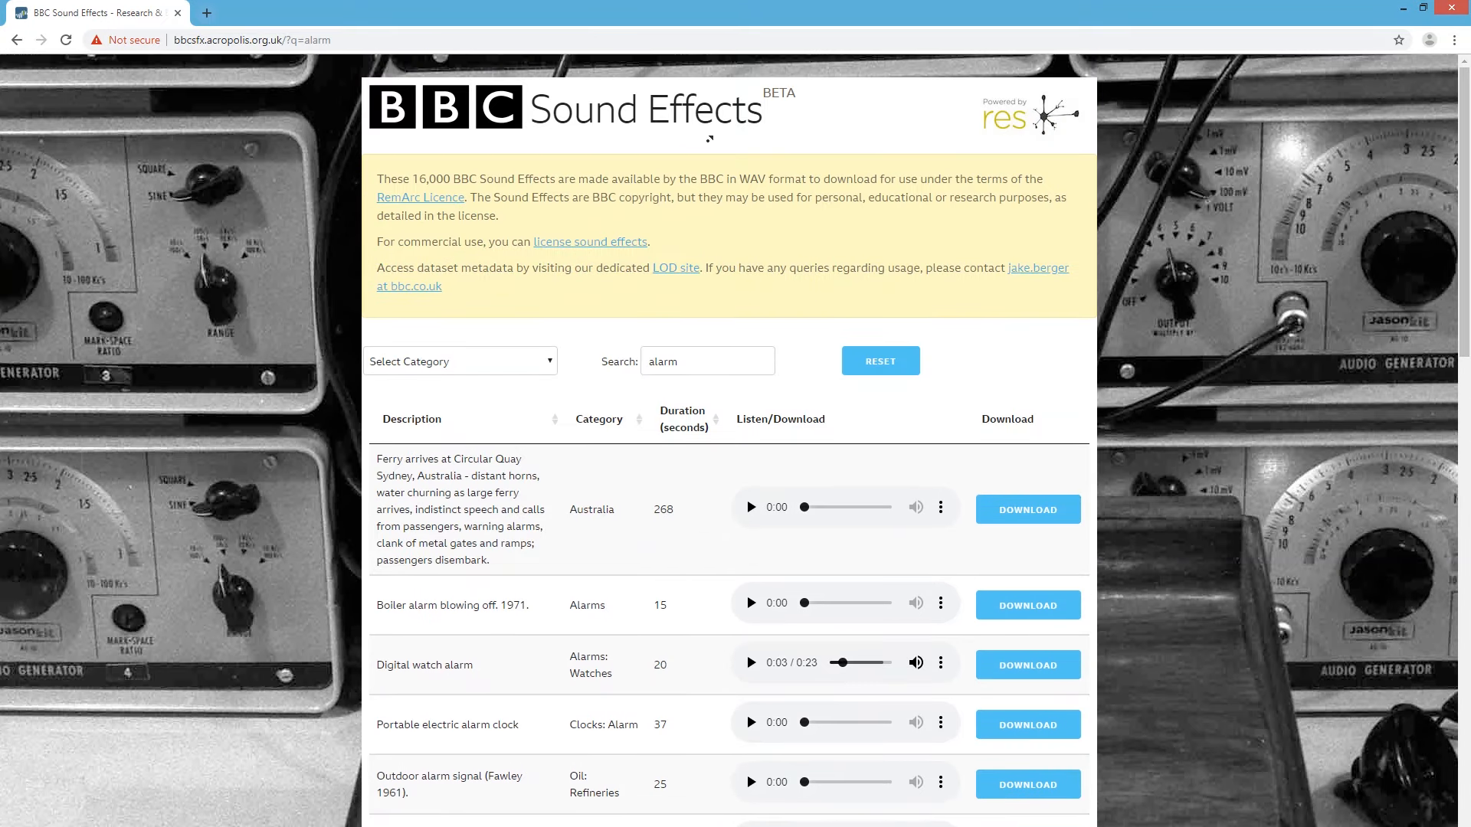
scroll(491, 377, "down", 18)
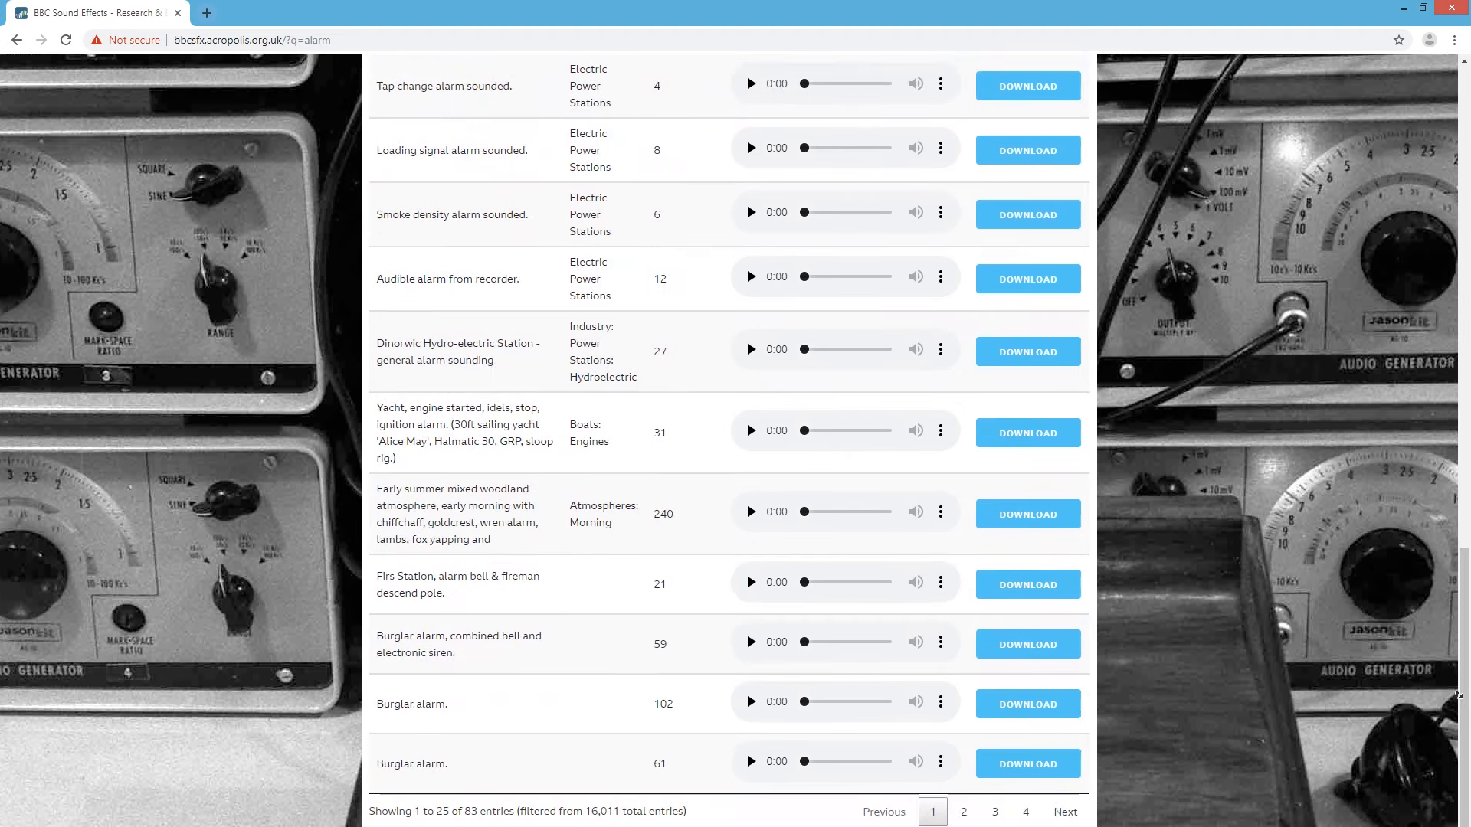
scroll(1463, 590, "up", 9)
scroll(1464, 582, "down", 9)
left_click_drag(1465, 578, 1461, 94)
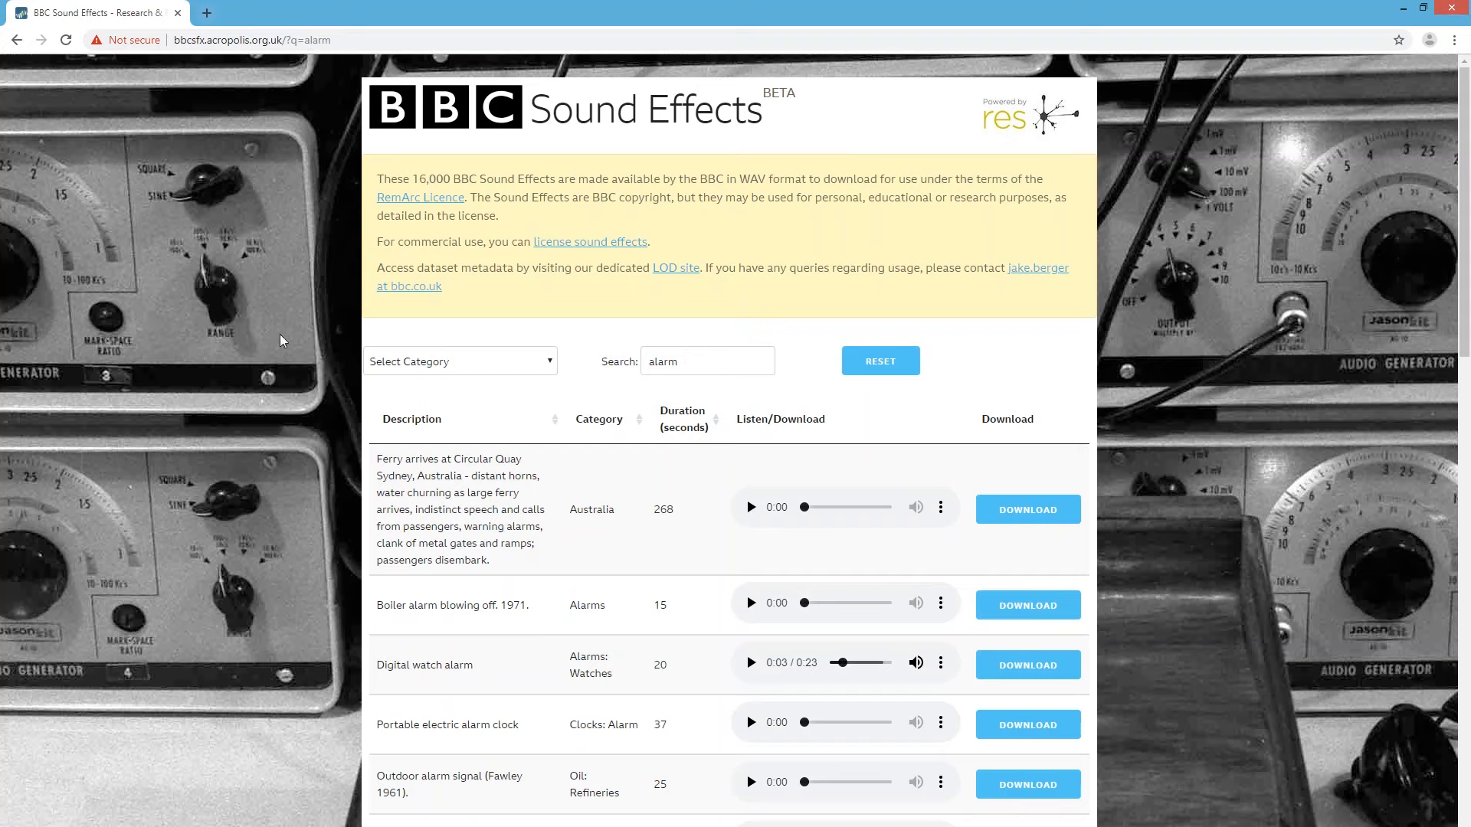
left_click_drag(683, 361, 618, 360)
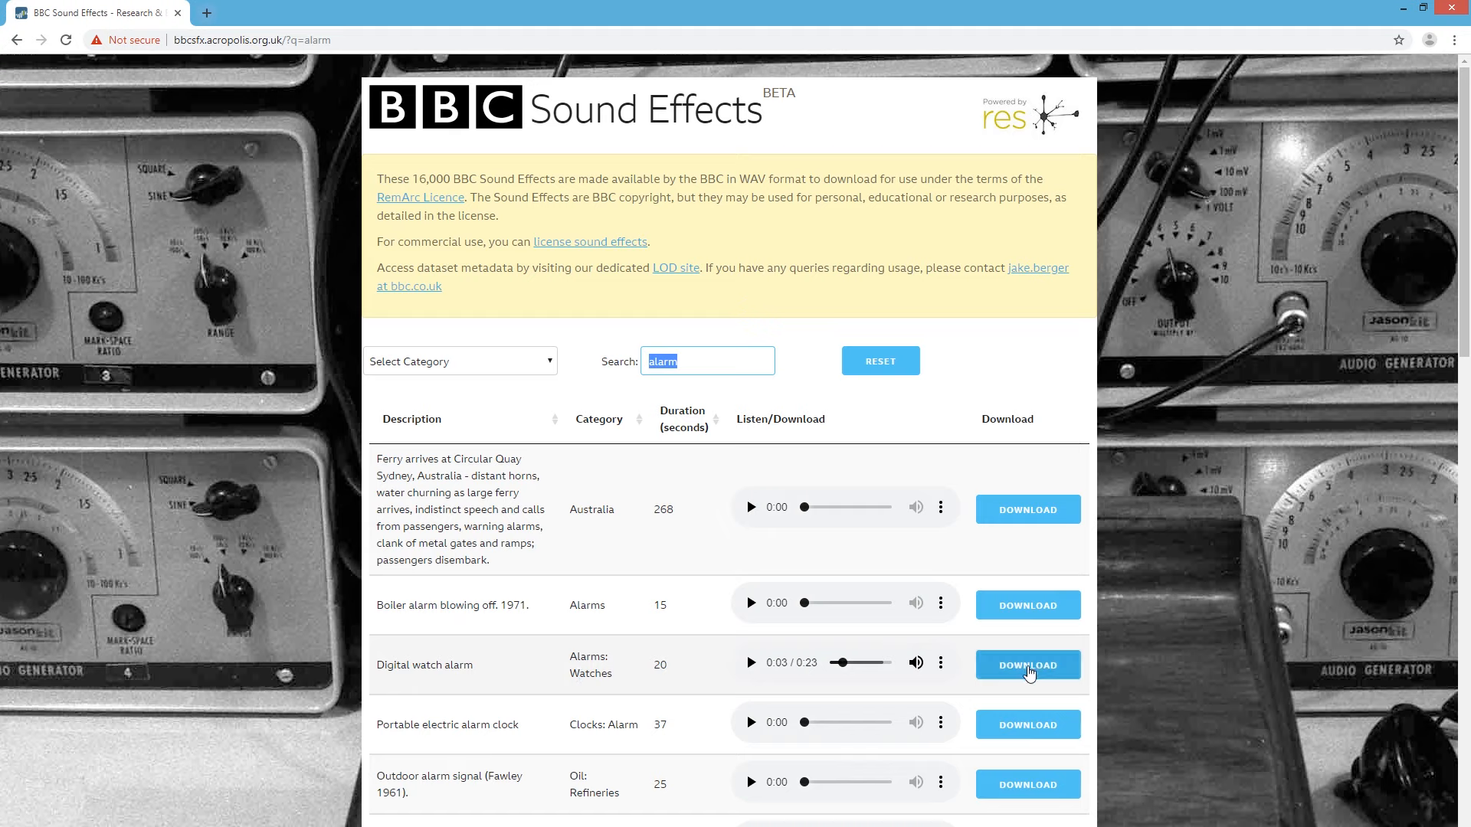
left_click(1029, 667)
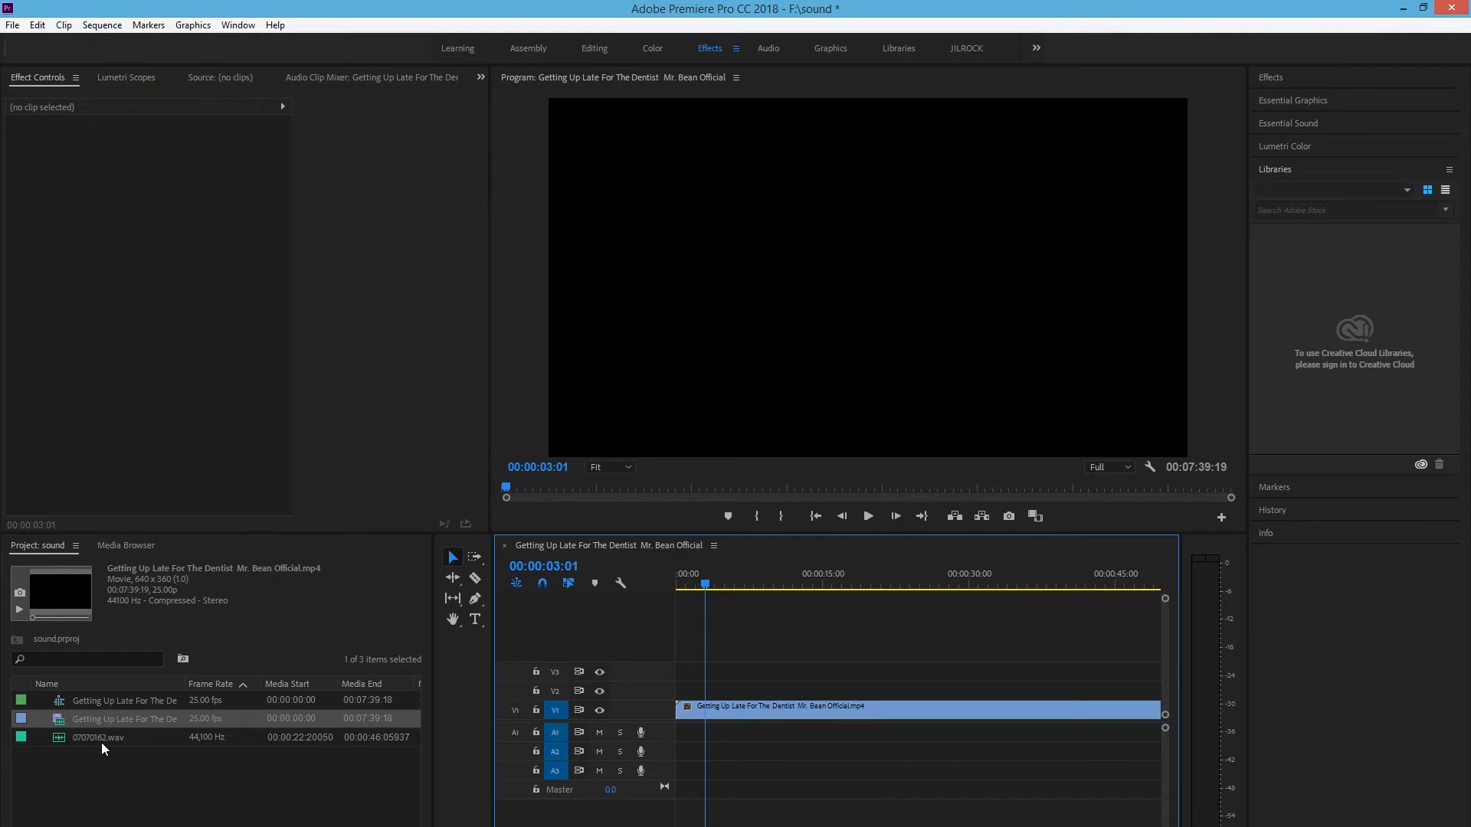
Back in Premiere Pro, place 07070162.wav on track A1 at 00:00:03:01, play it with the video and return the playhead to 00:00:03:00.
left_click(102, 741)
mouse_move(86, 737)
left_mouse_down()
mouse_move(747, 725)
mouse_move(694, 734)
mouse_move(734, 748)
mouse_move(708, 734)
left_mouse_up()
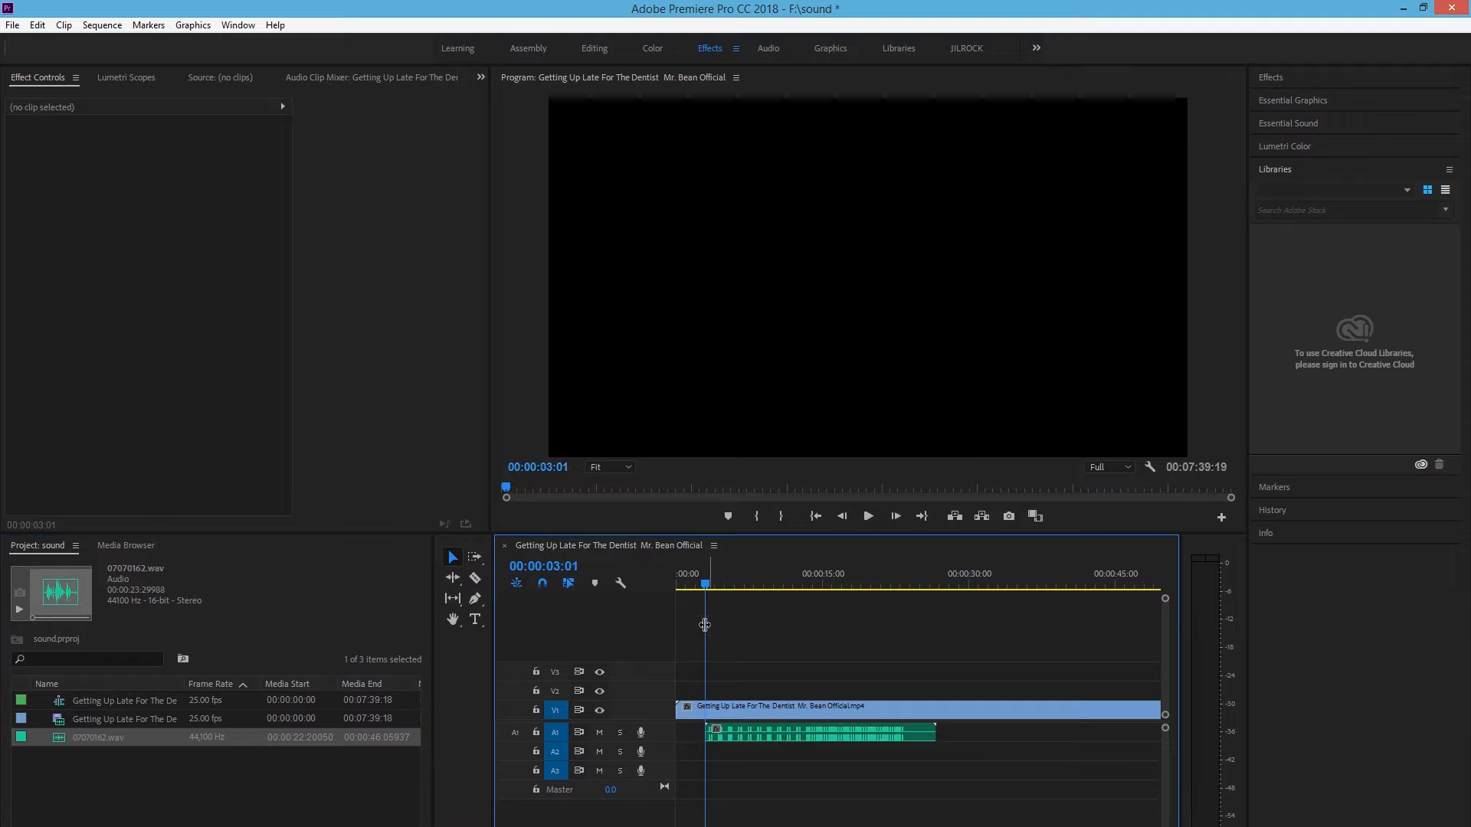
left_click(868, 517)
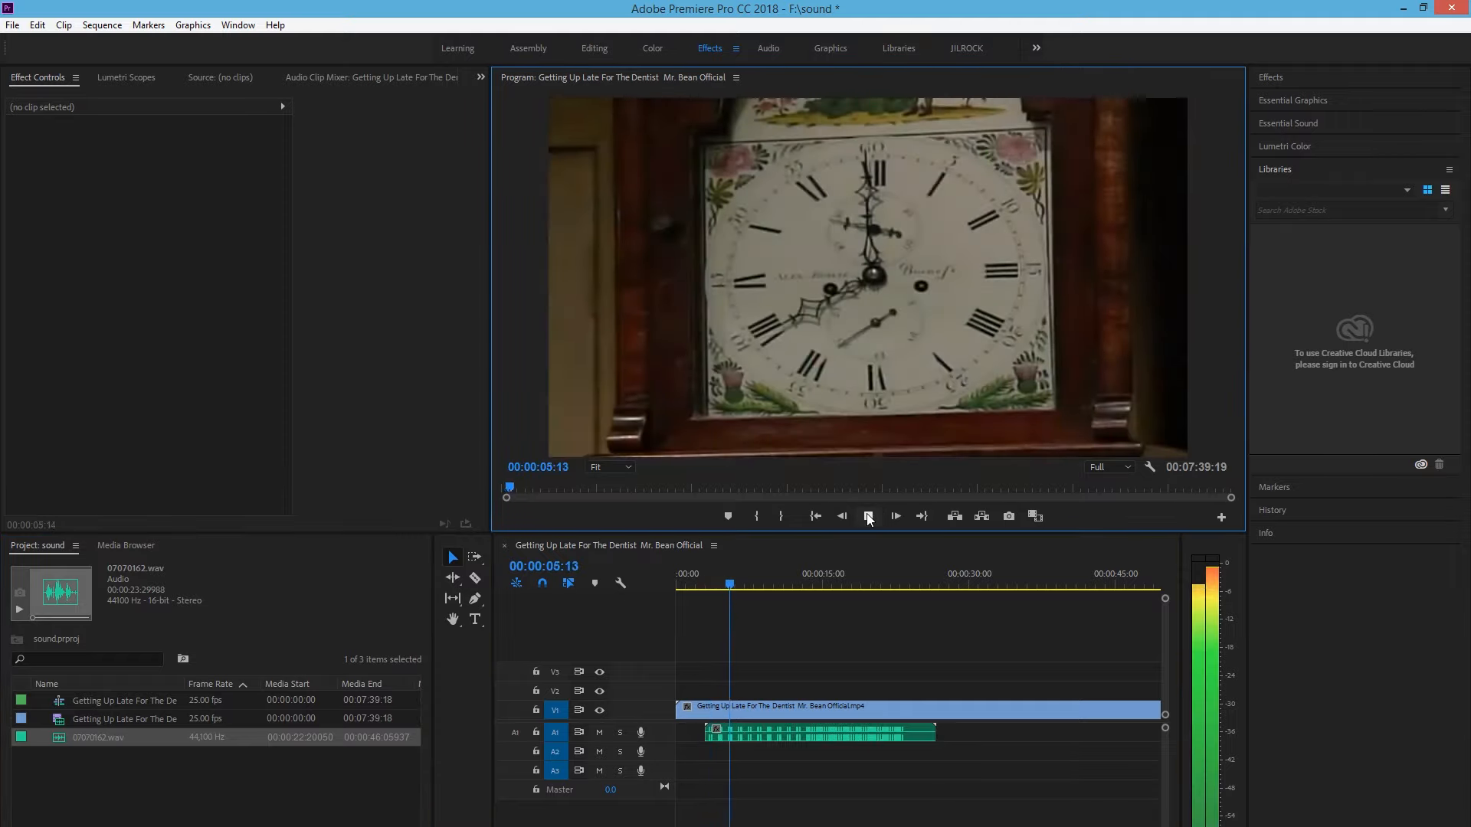
left_click(869, 517)
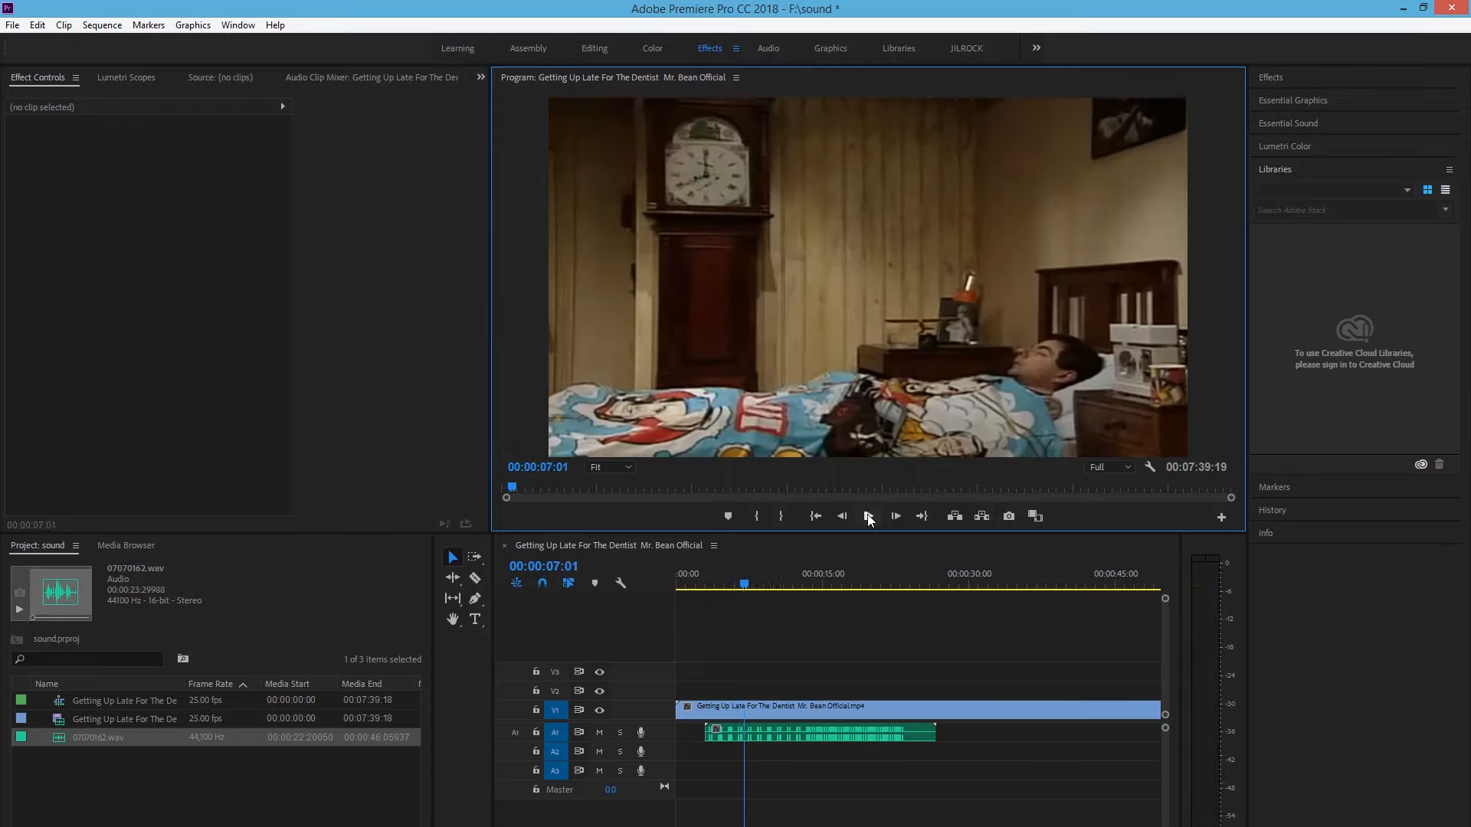
left_click_drag(742, 585, 705, 592)
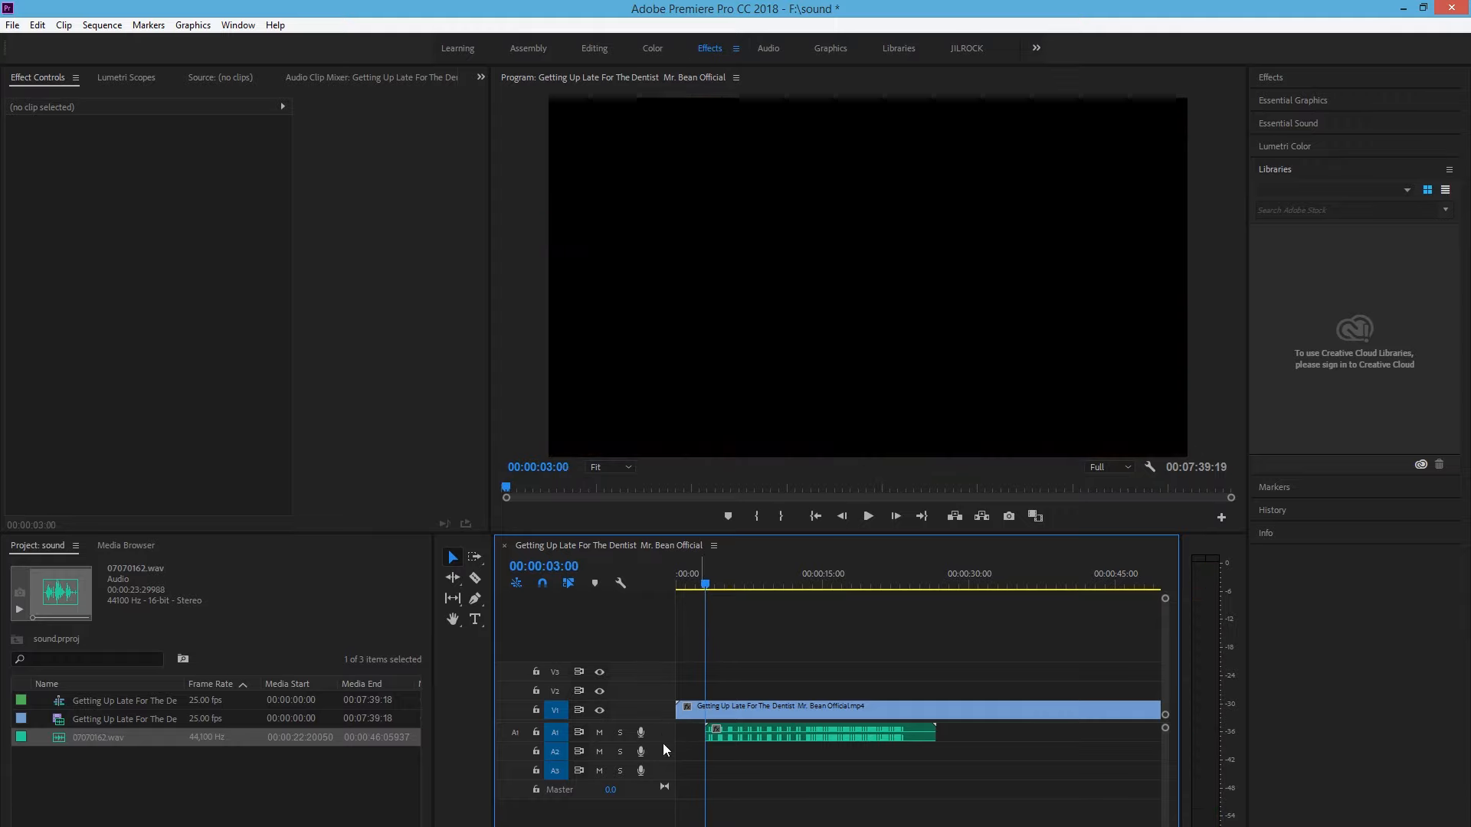
Expand track A1, lower the alarm clip's volume level to -11.7 dB and play back the result.
left_click_drag(663, 742, 660, 822)
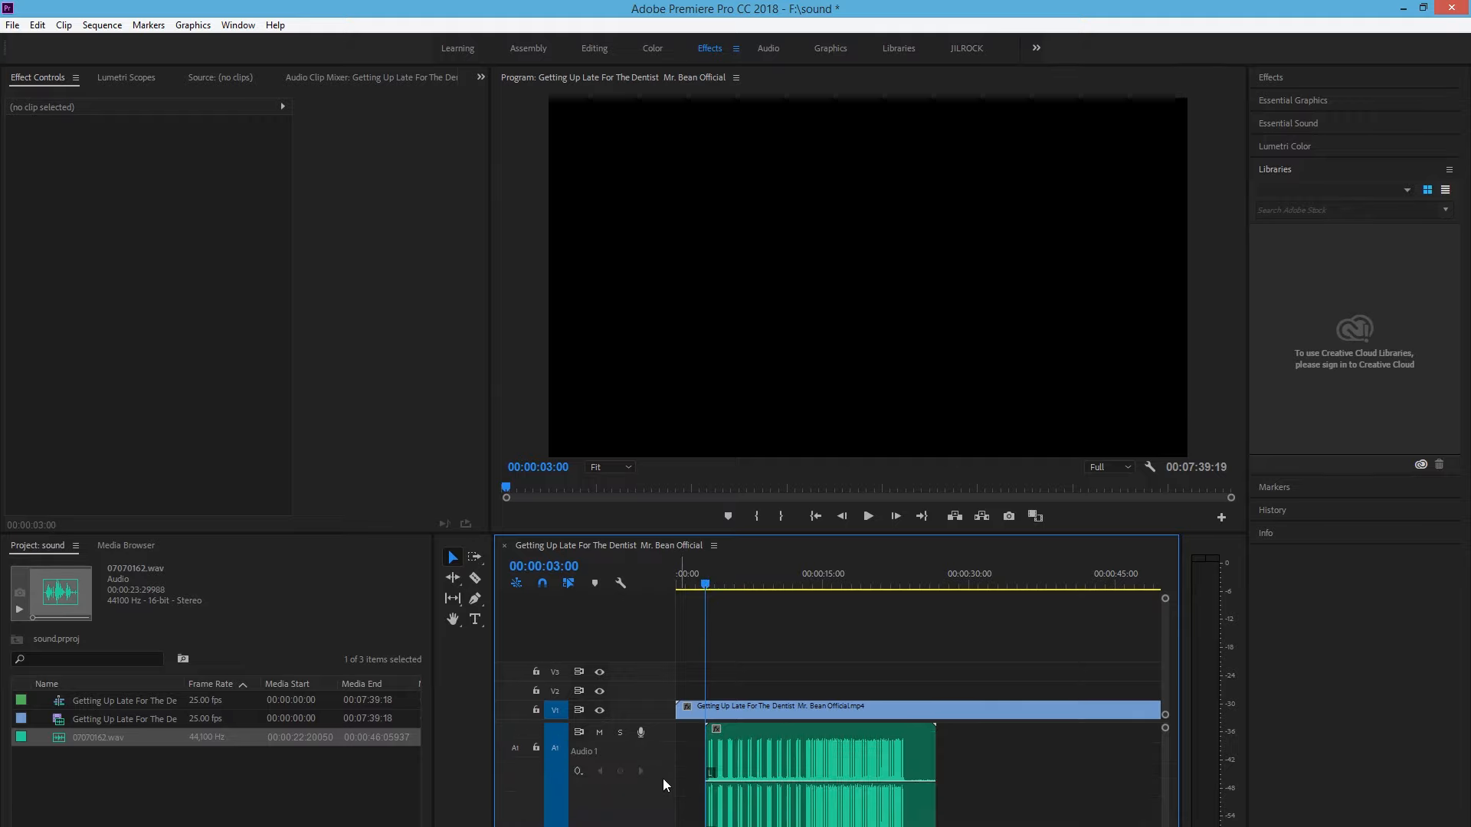
mouse_move(707, 586)
left_mouse_down()
mouse_move(789, 591)
mouse_move(706, 605)
left_mouse_up()
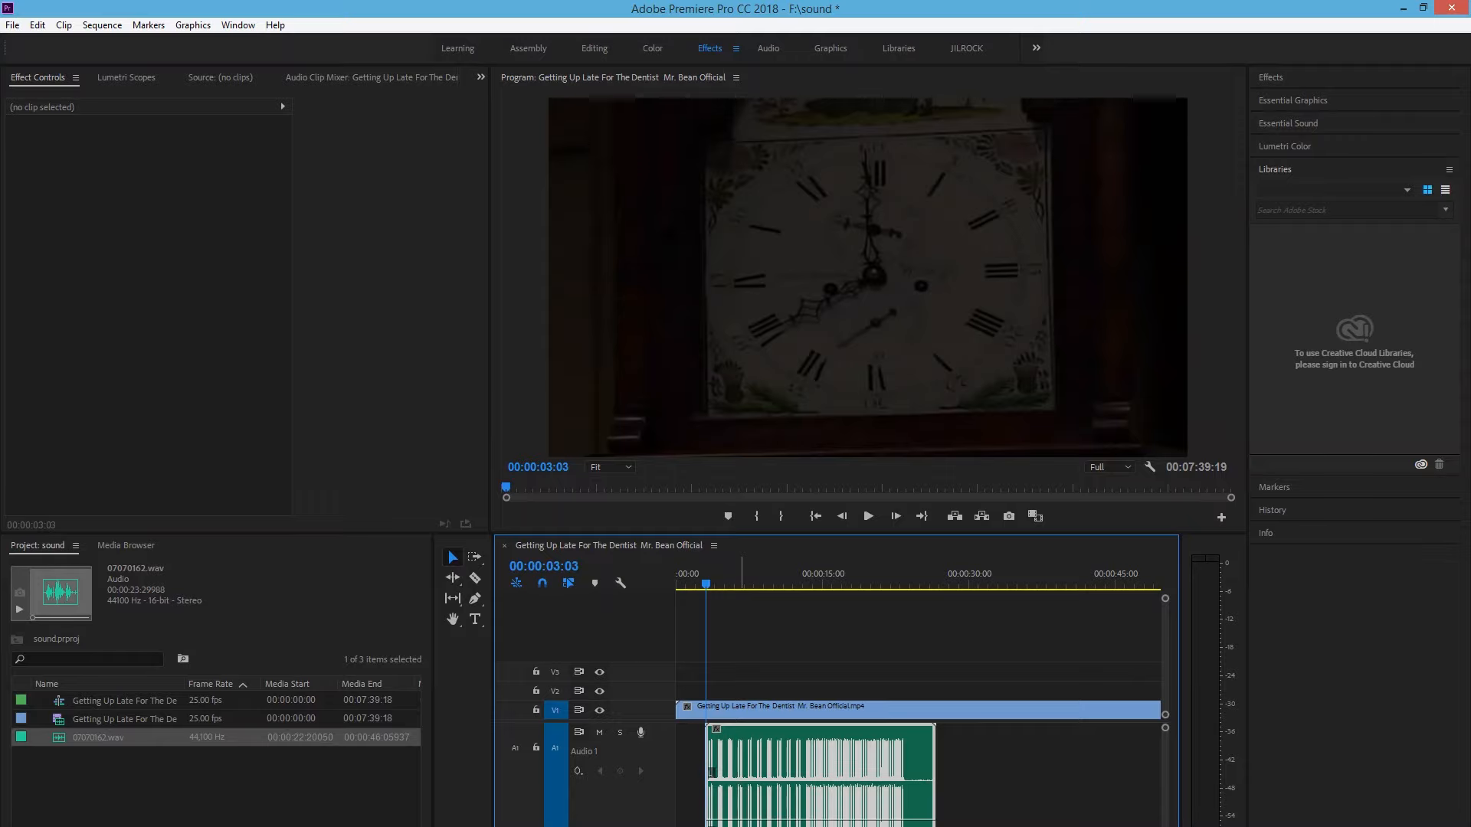
left_click(742, 823)
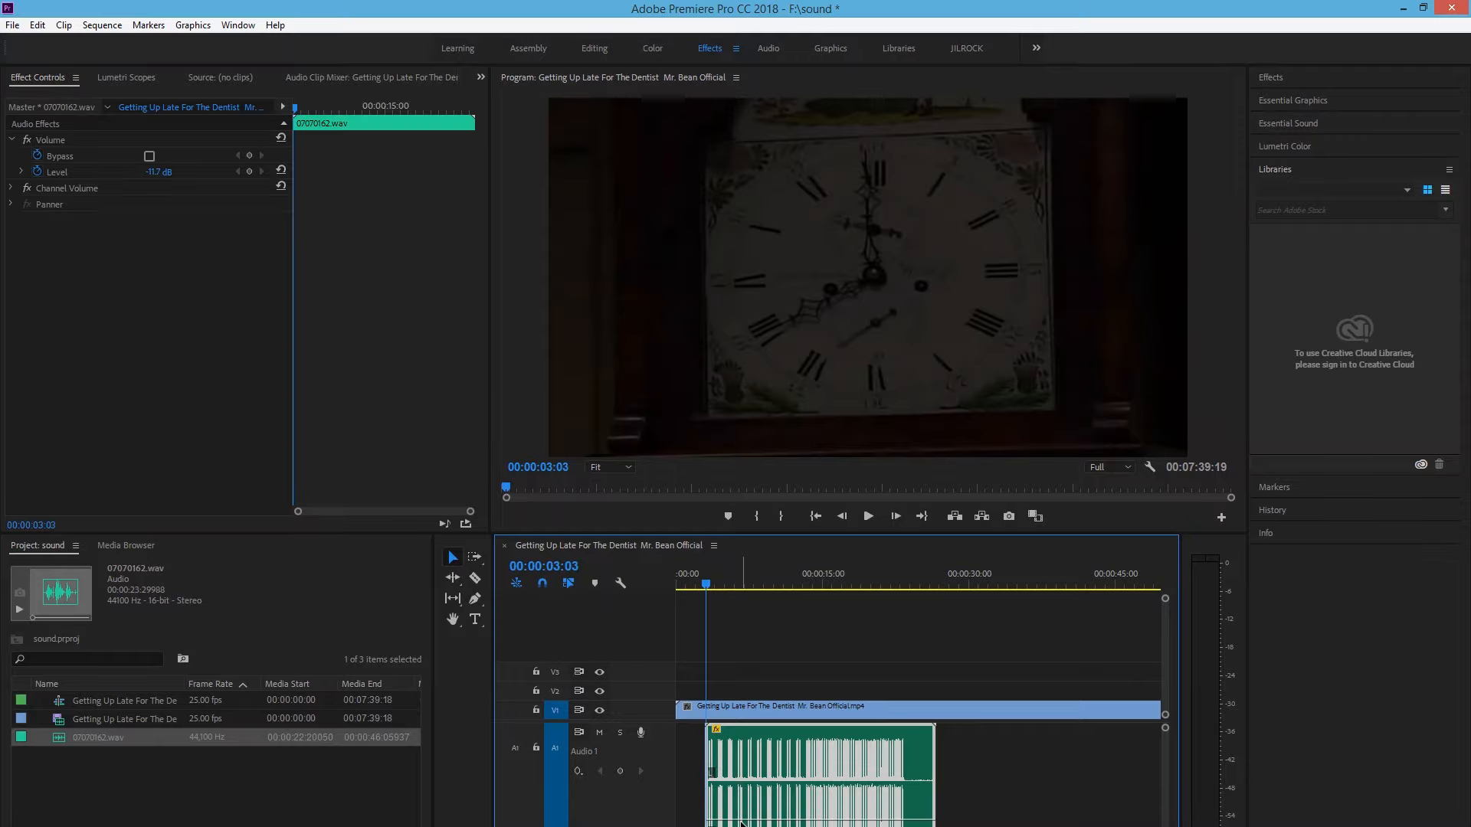
left_click(860, 521)
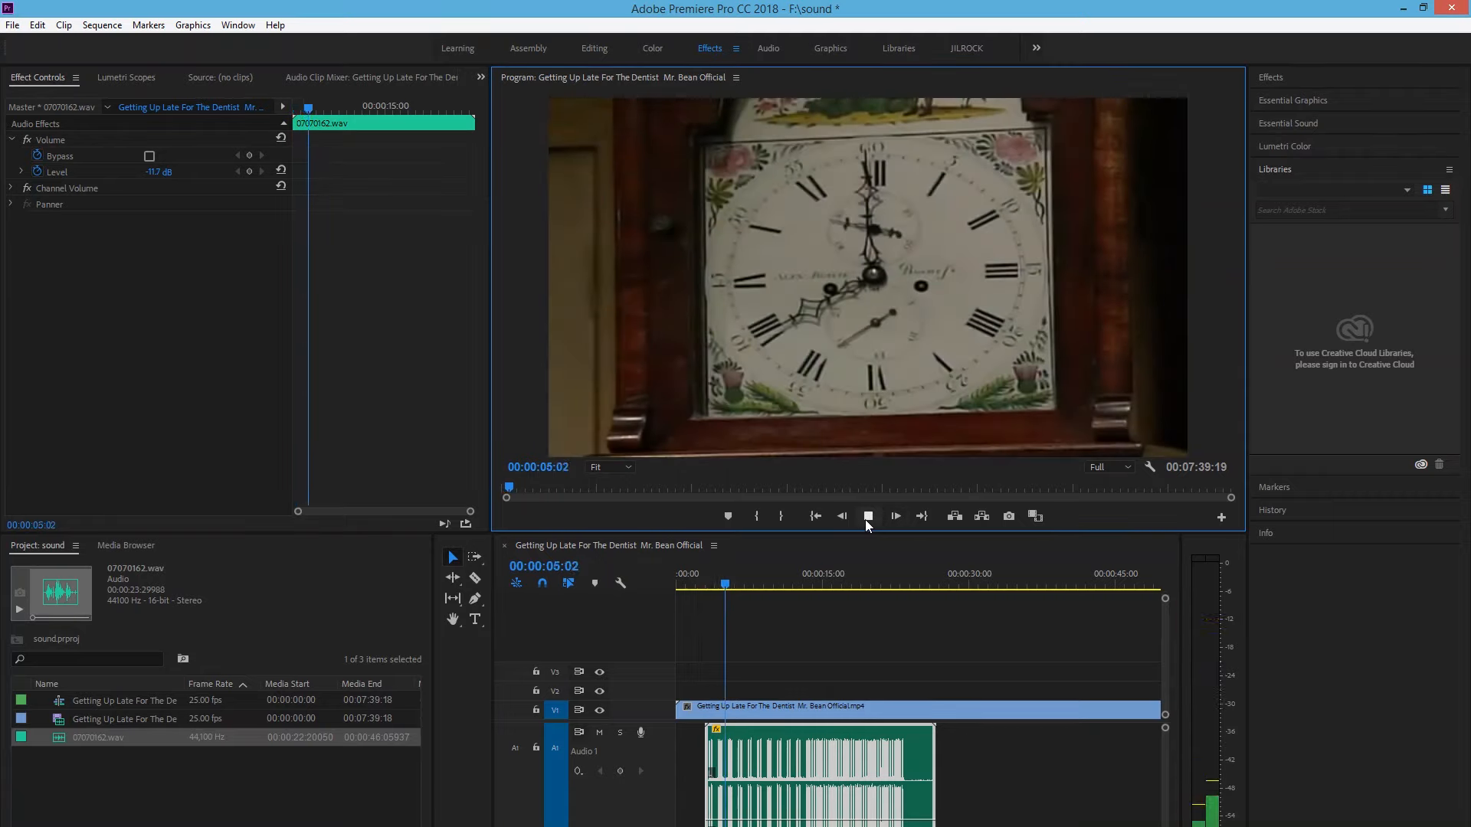
left_click(867, 517)
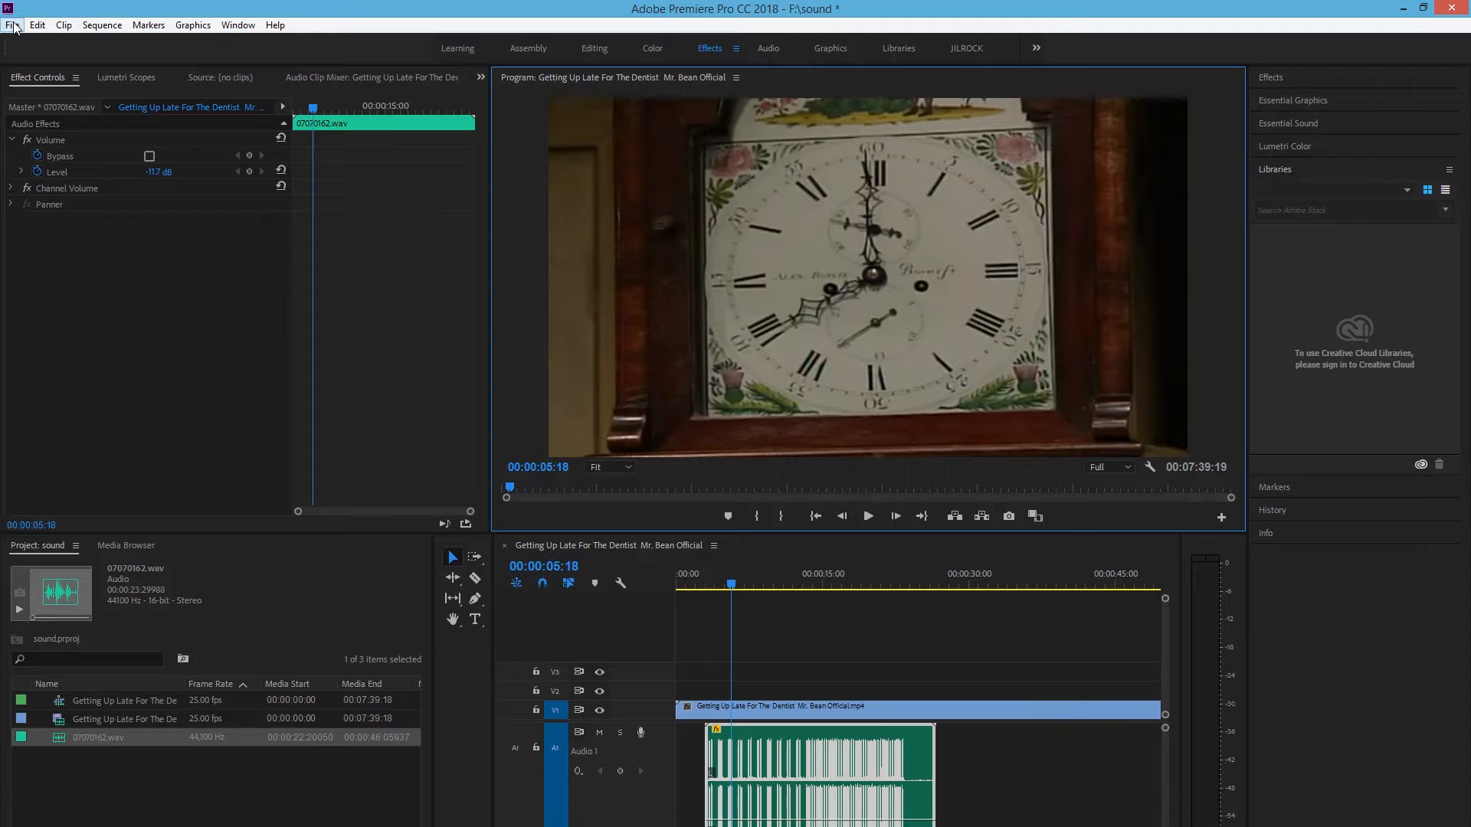
Search the effects for "constan" and apply the Constant Gain crossfade to the start of the alarm clip on A1.
left_click(742, 766)
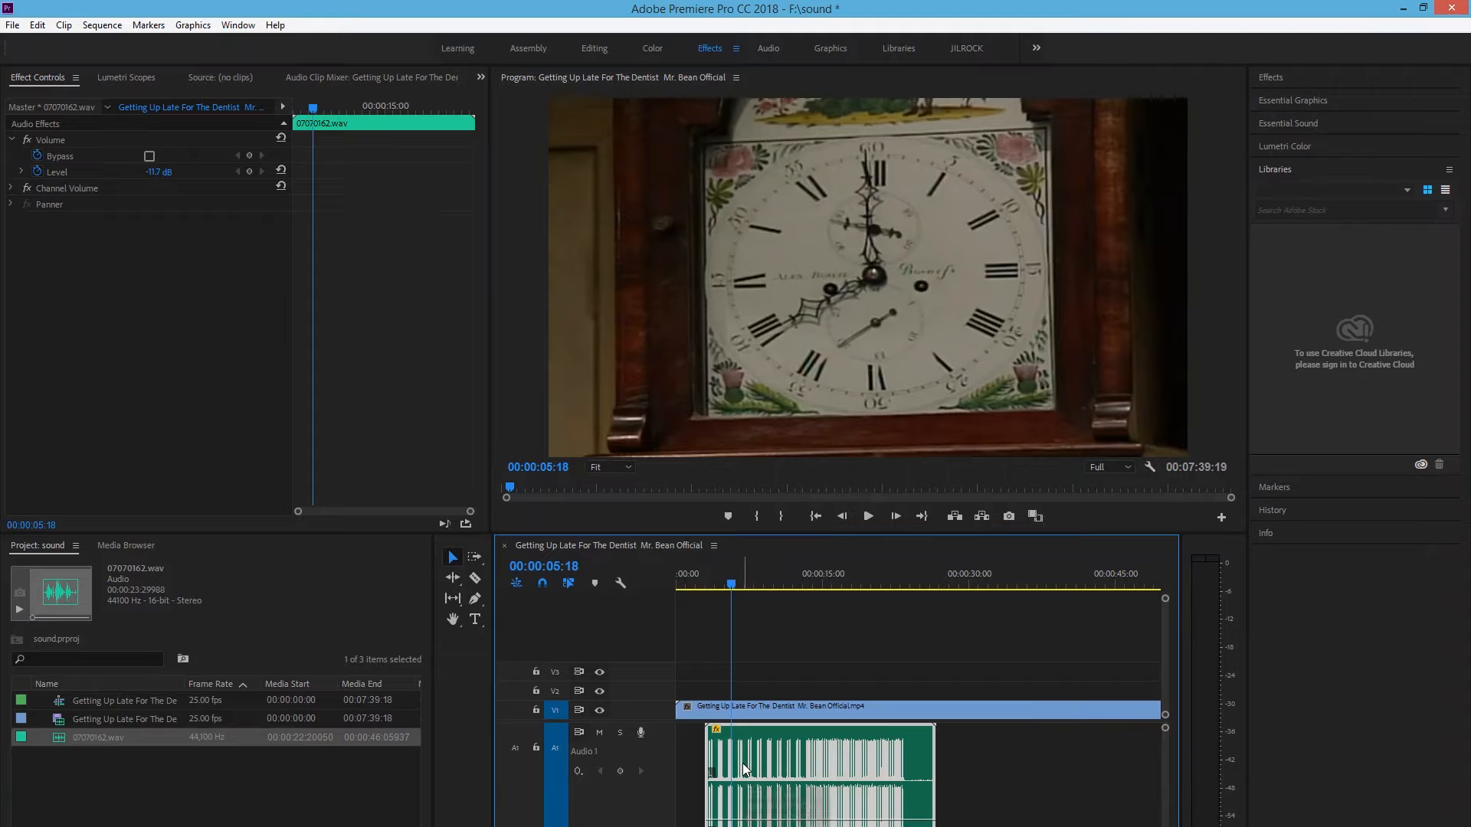
left_click(1273, 78)
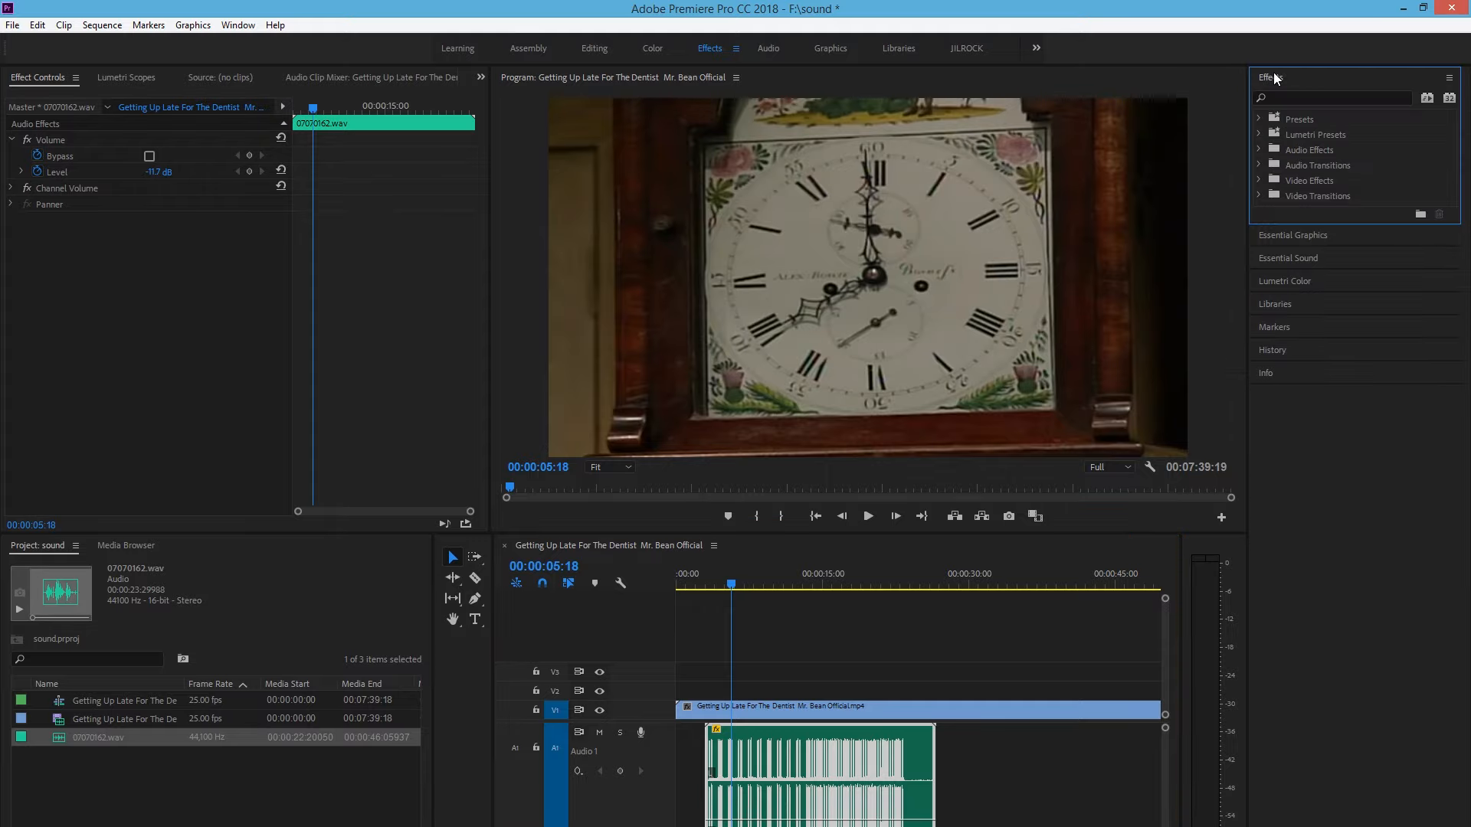
left_click(1303, 97)
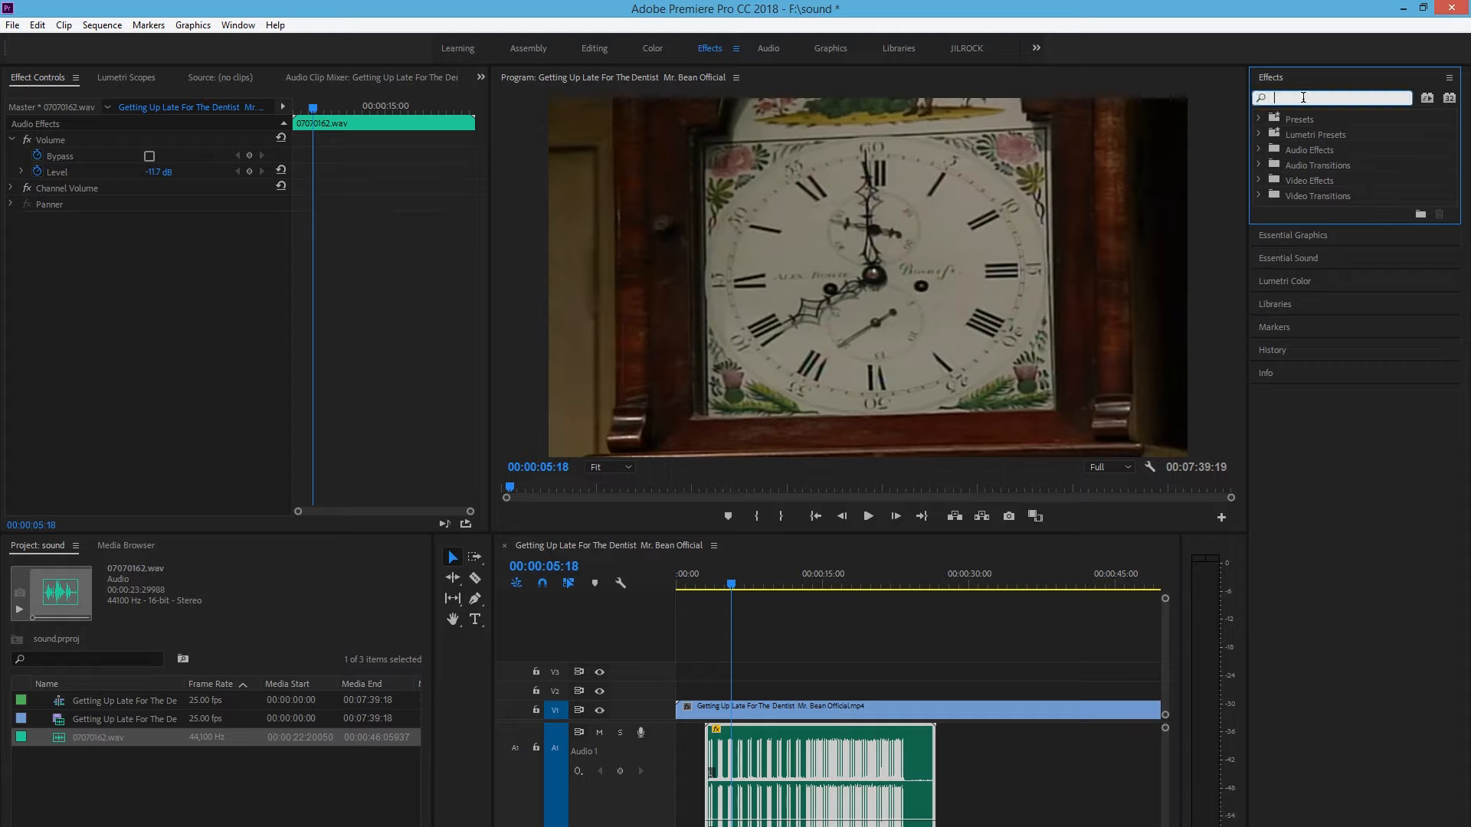
type("constan")
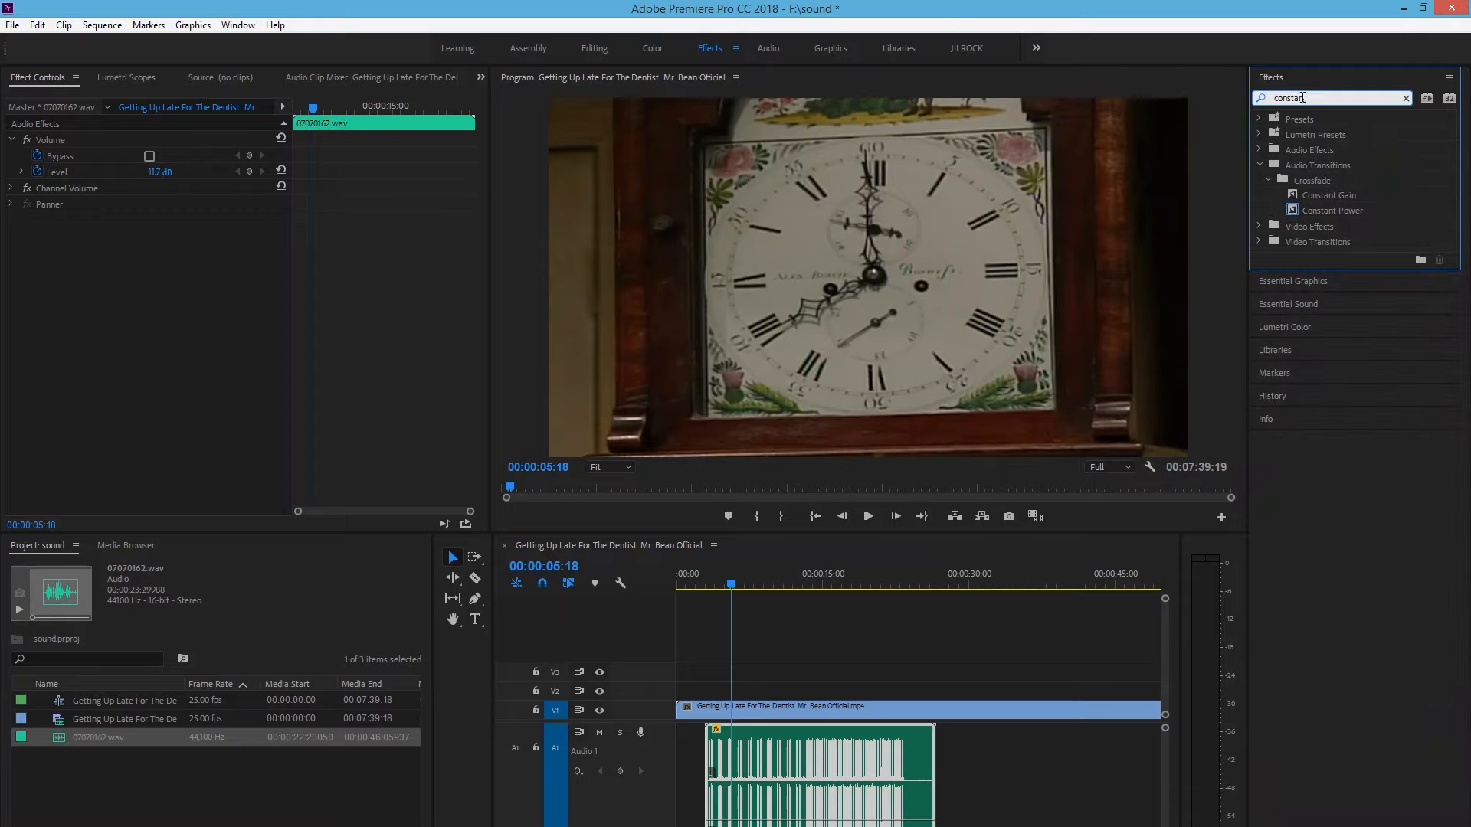
left_click(1329, 196)
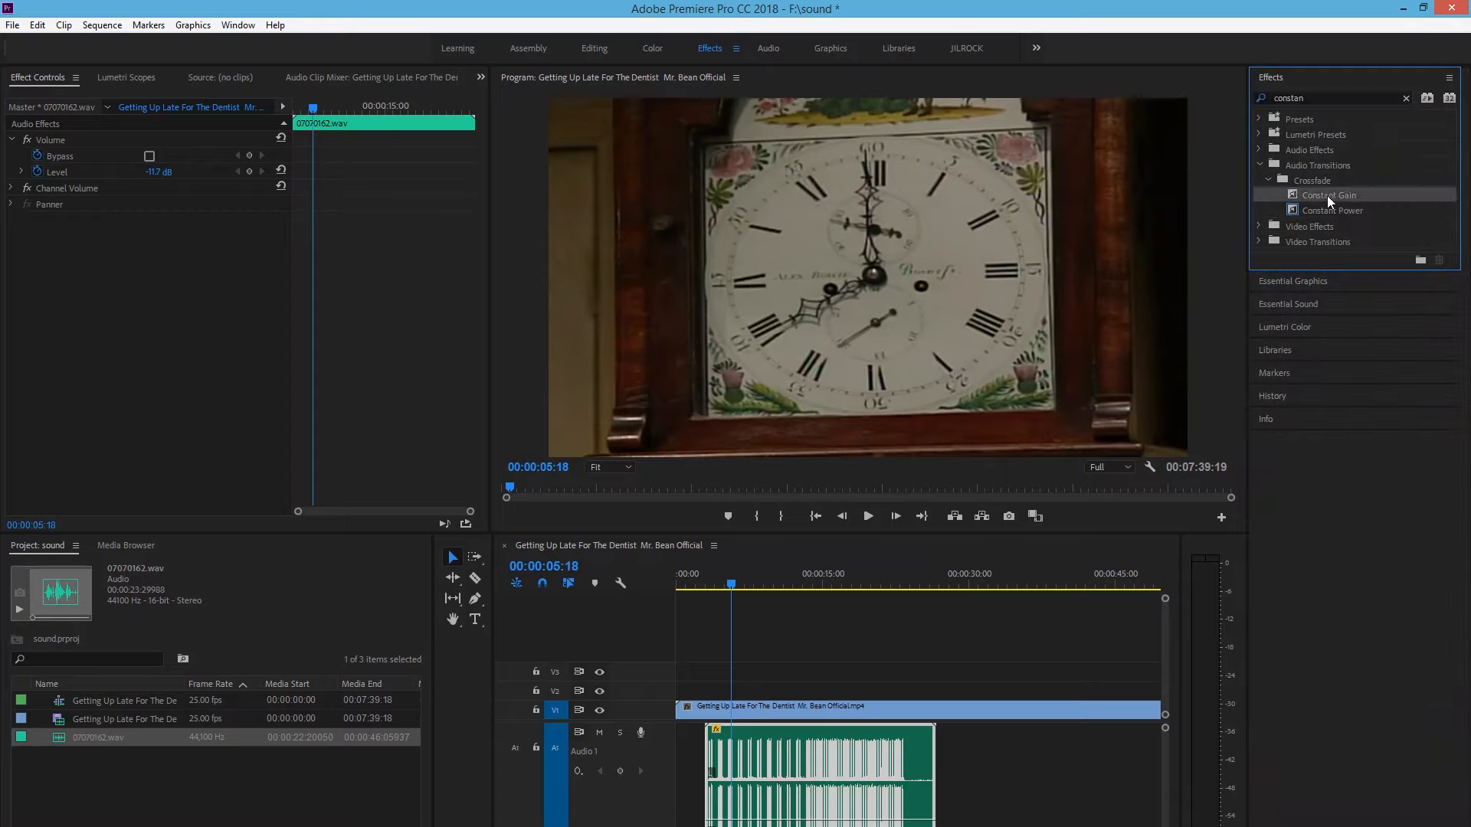
left_click_drag(1329, 196, 711, 766)
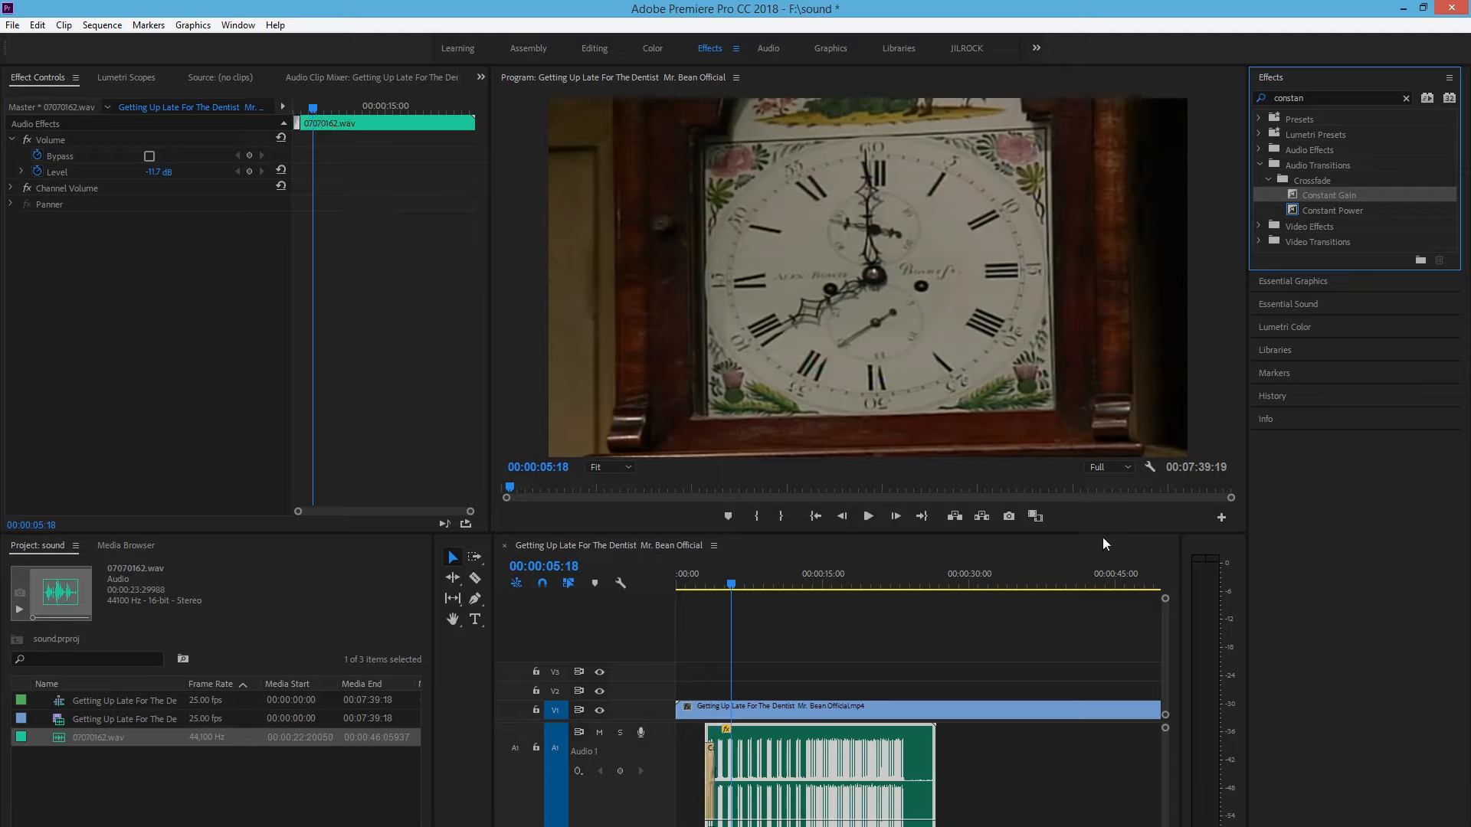
Apply Constant Gain to the end of the alarm clip and lengthen its opening fade to a duration of 00:00:08:16.
left_click_drag(1103, 544, 942, 763)
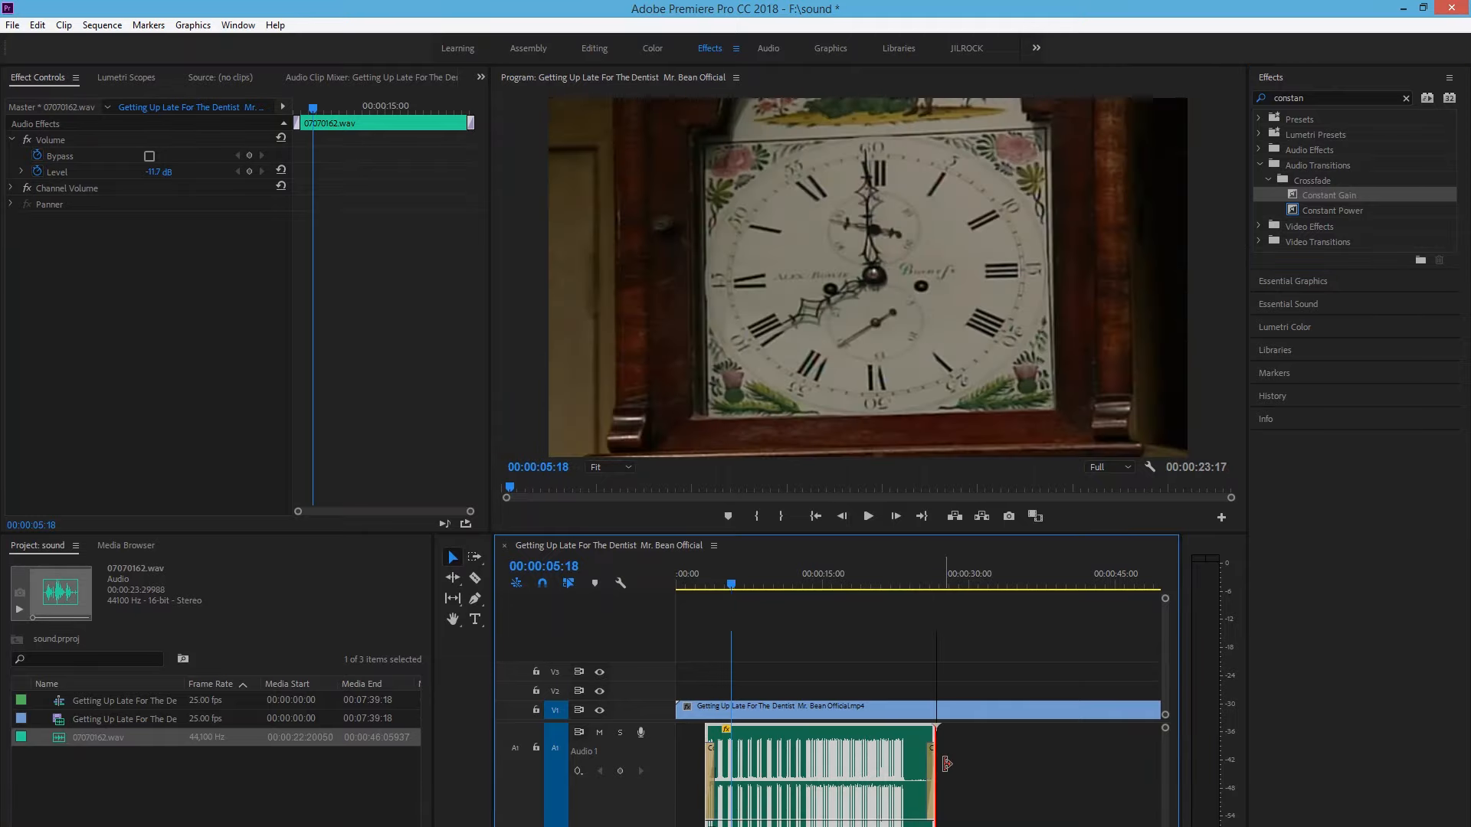
mouse_move(734, 586)
left_mouse_down()
mouse_move(702, 591)
mouse_move(713, 591)
left_mouse_up()
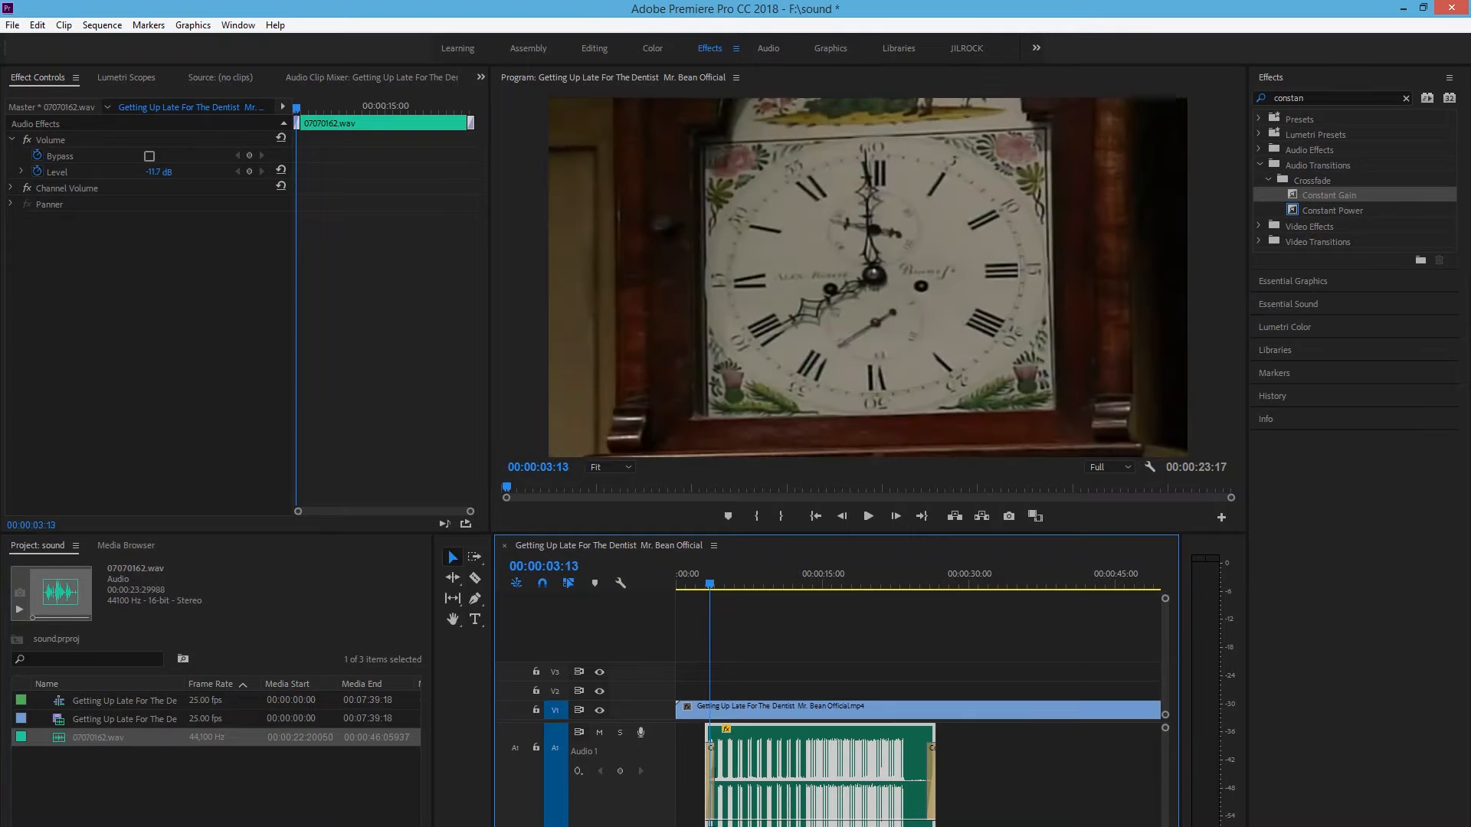
key("=")
key("=")
key("=")
key("-")
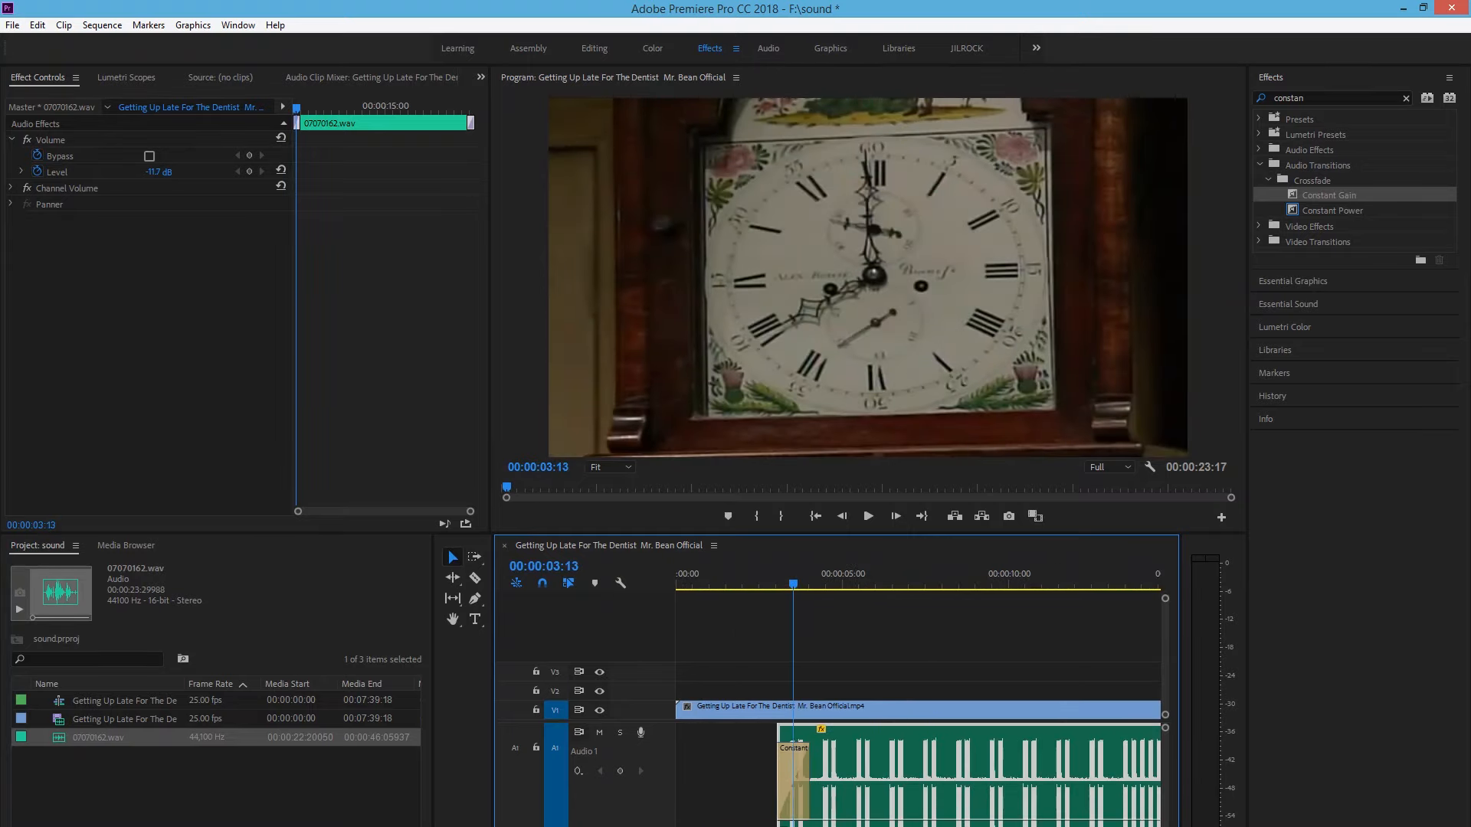
left_click_drag(811, 775, 1063, 775)
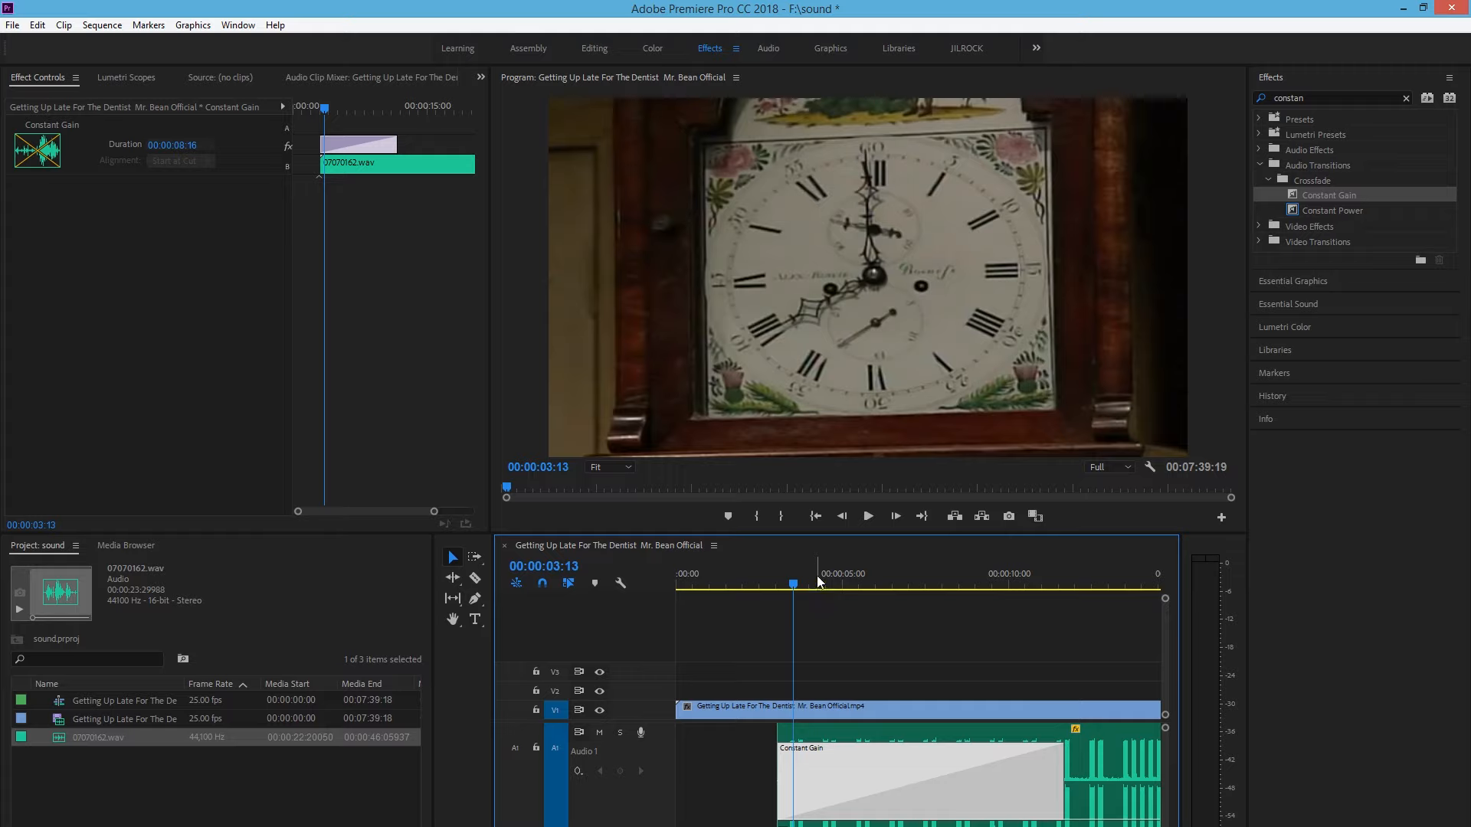
Return the playhead to 00:00:03:00 and play the sequence past the end of the opening fade.
left_click_drag(792, 584, 775, 586)
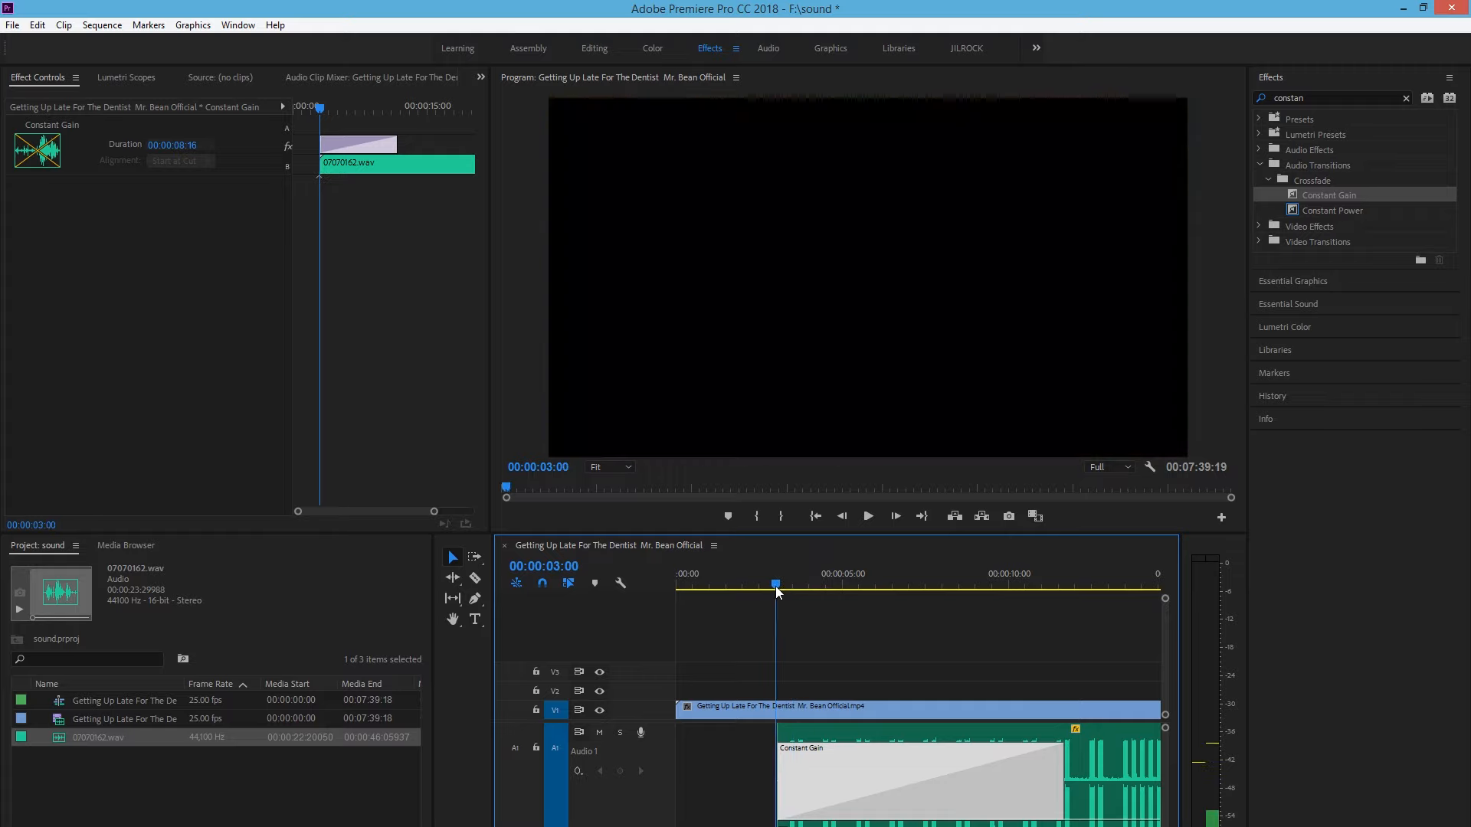
left_click(869, 517)
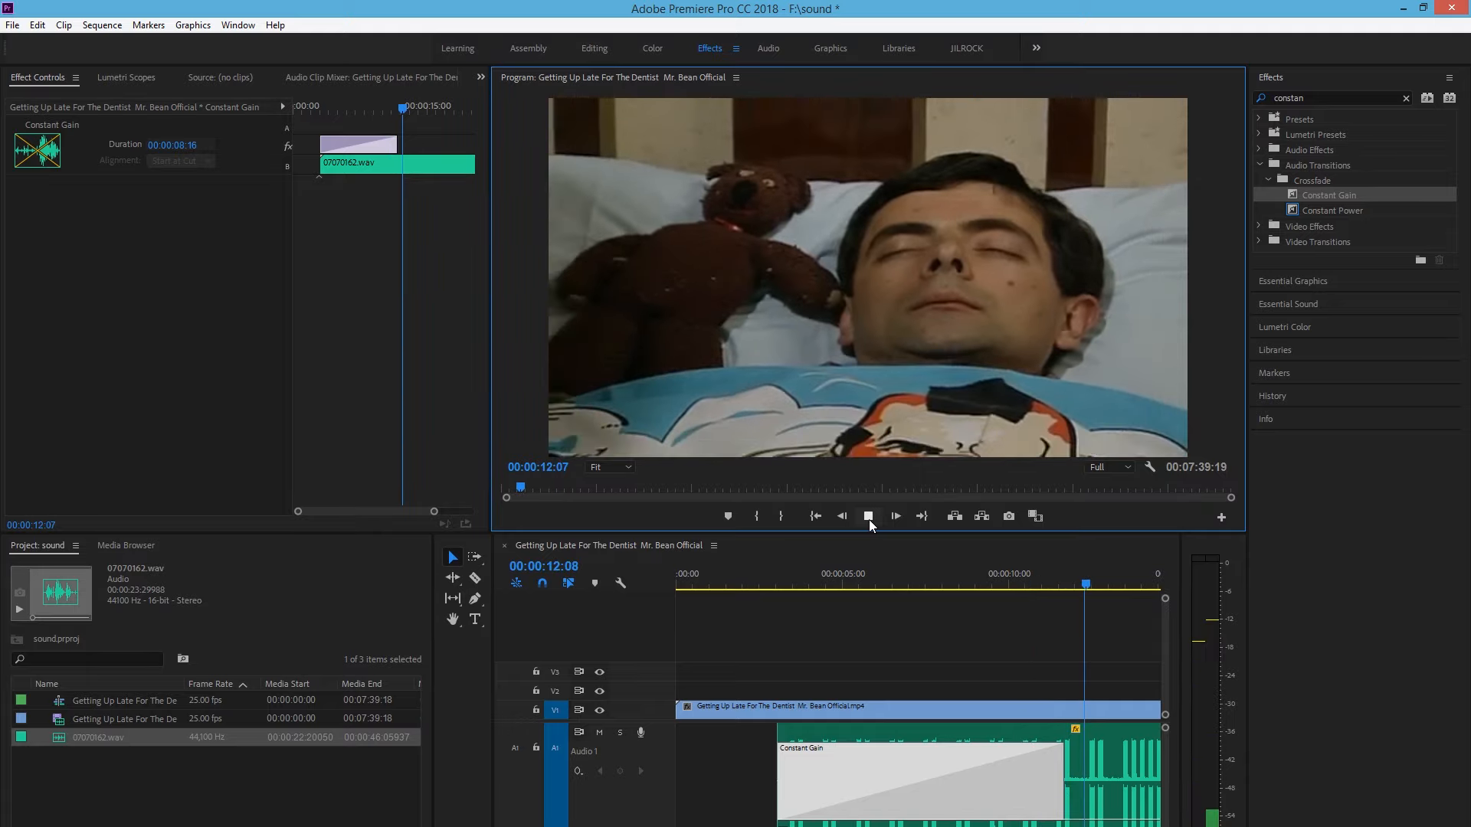
left_click(868, 519)
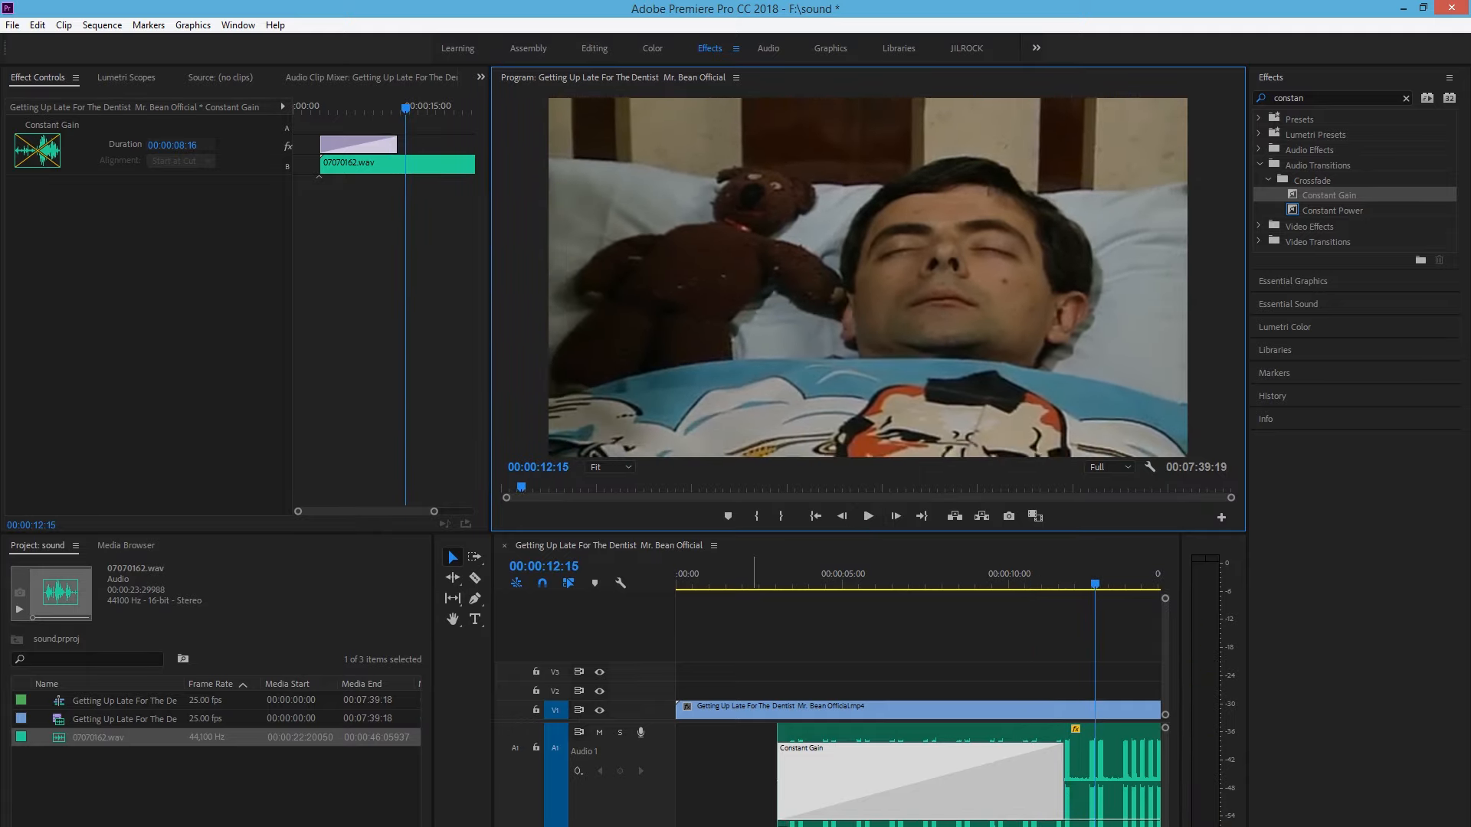
Raise the alarm clip's volume level to 0.1 dB and split it with the Razor tool at about 4.5 and 7 seconds.
mouse_move(1054, 819)
left_mouse_down()
mouse_move(1054, 768)
mouse_move(1061, 786)
left_mouse_up()
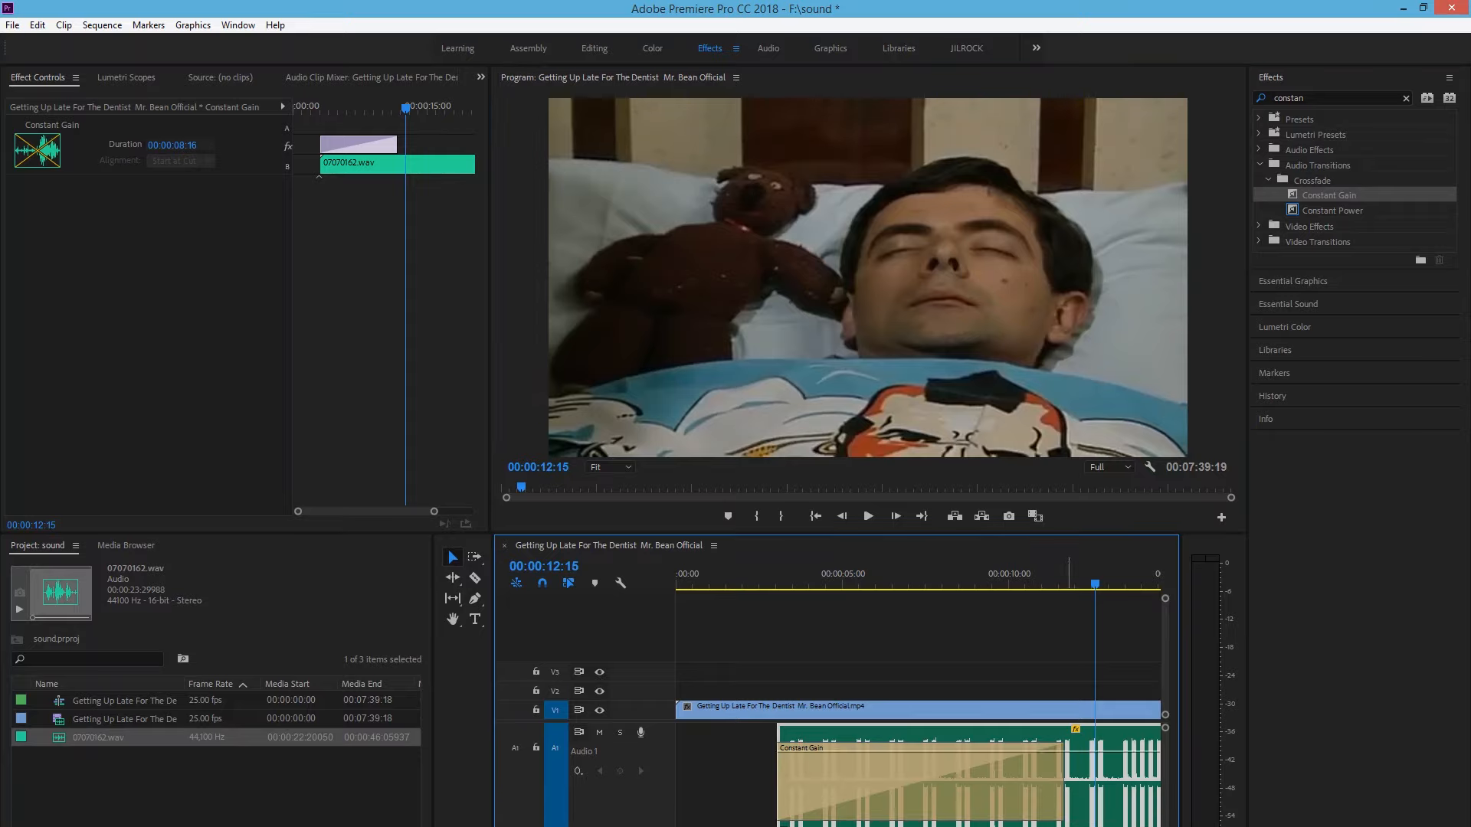
left_click_drag(1079, 801, 1087, 781)
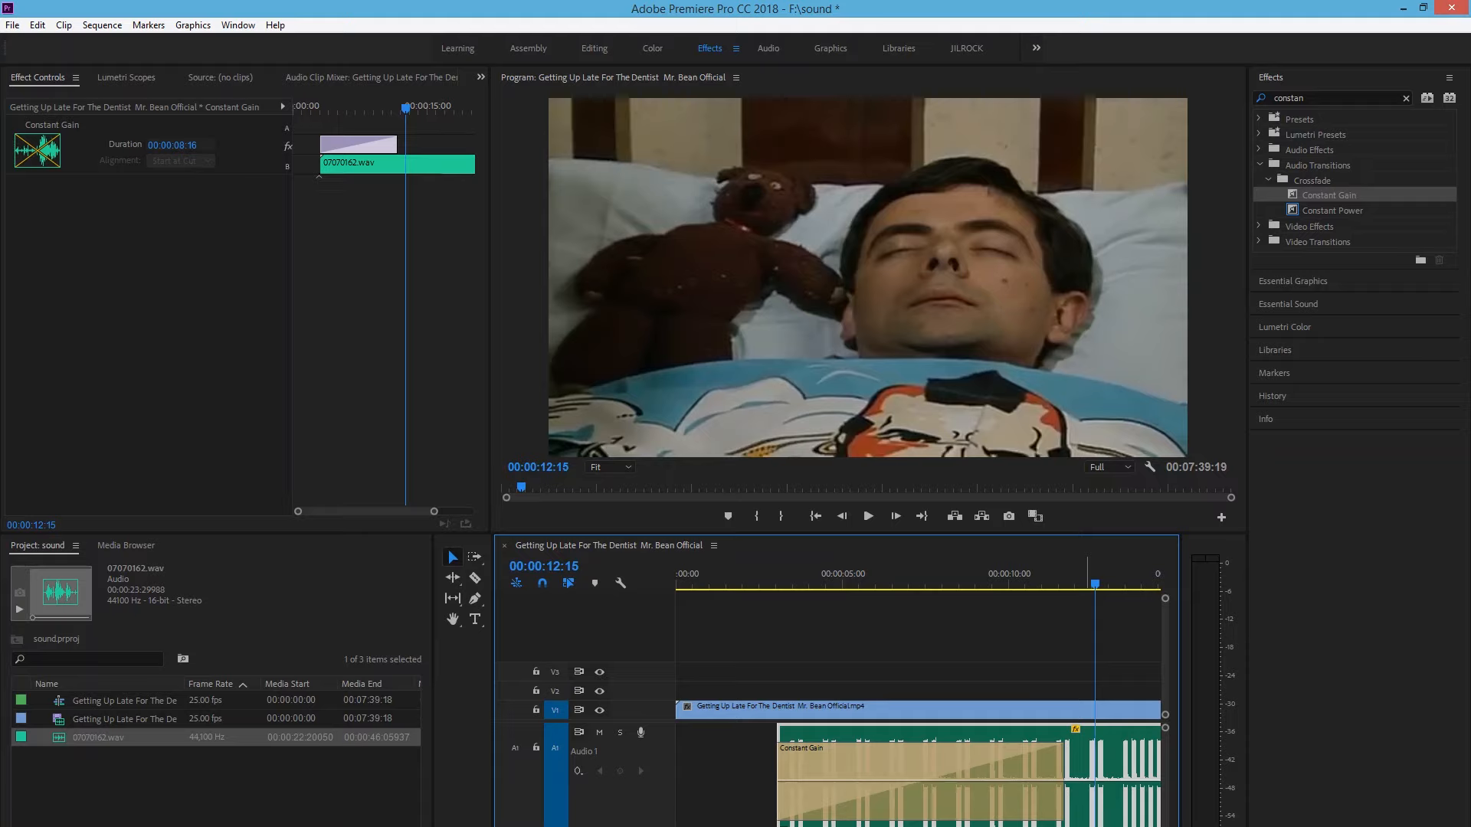
left_click(475, 578)
left_click(912, 766)
left_click(825, 777)
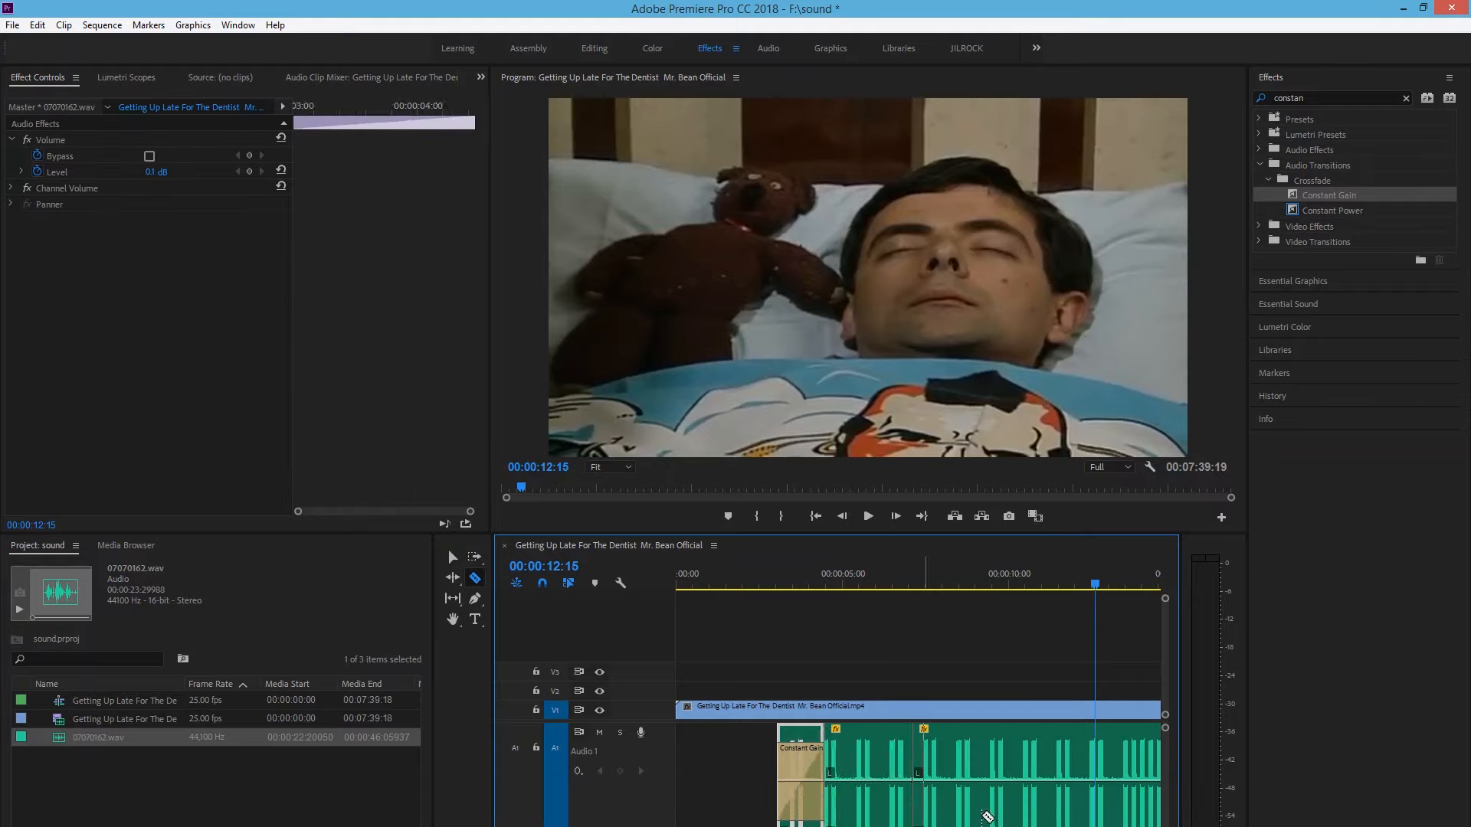
Delete the first and last pieces of the split alarm clip, keeping only the short middle section on A1.
left_click(452, 557)
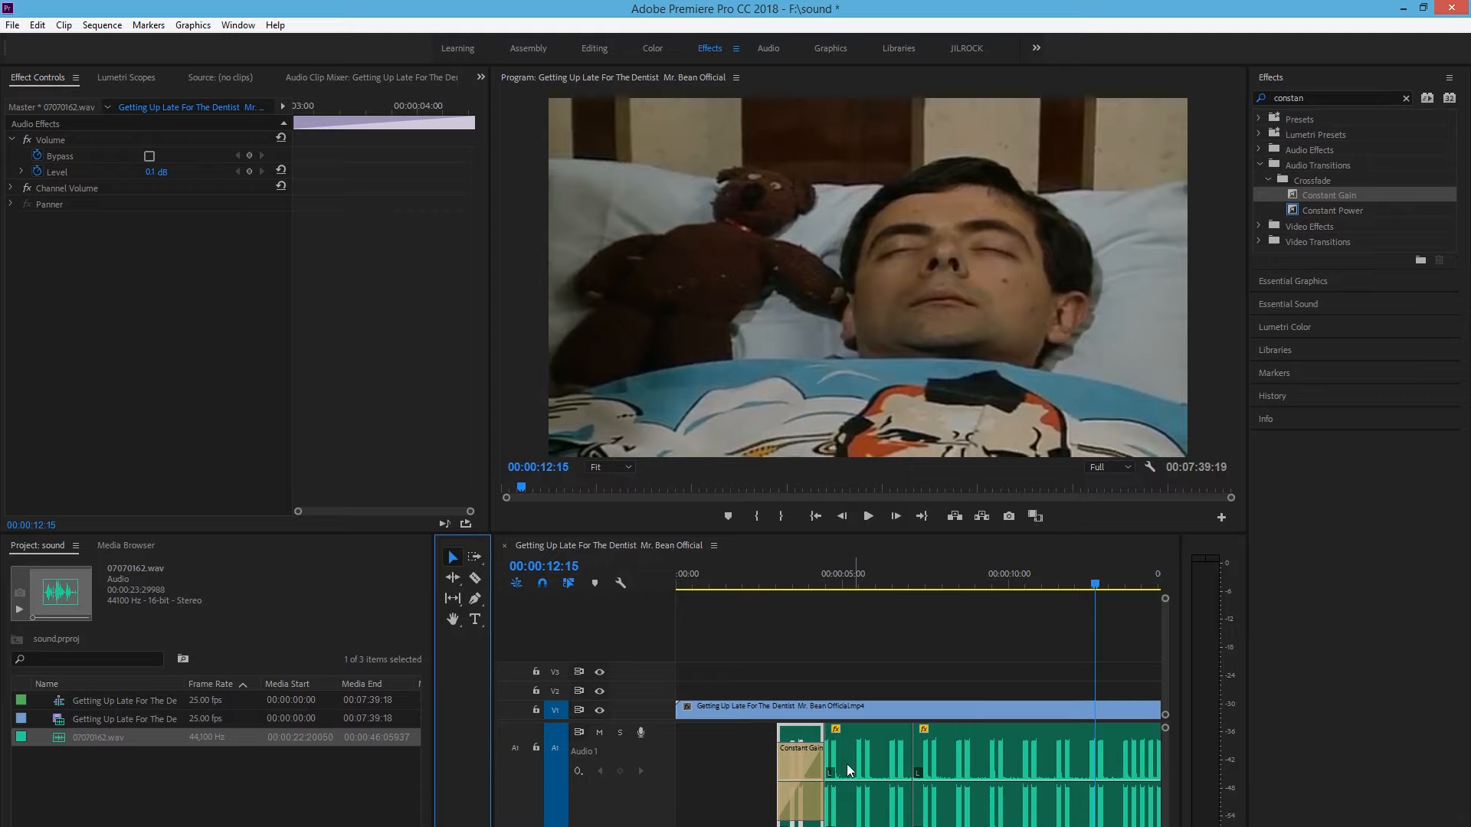
left_click(811, 733)
key("Delete")
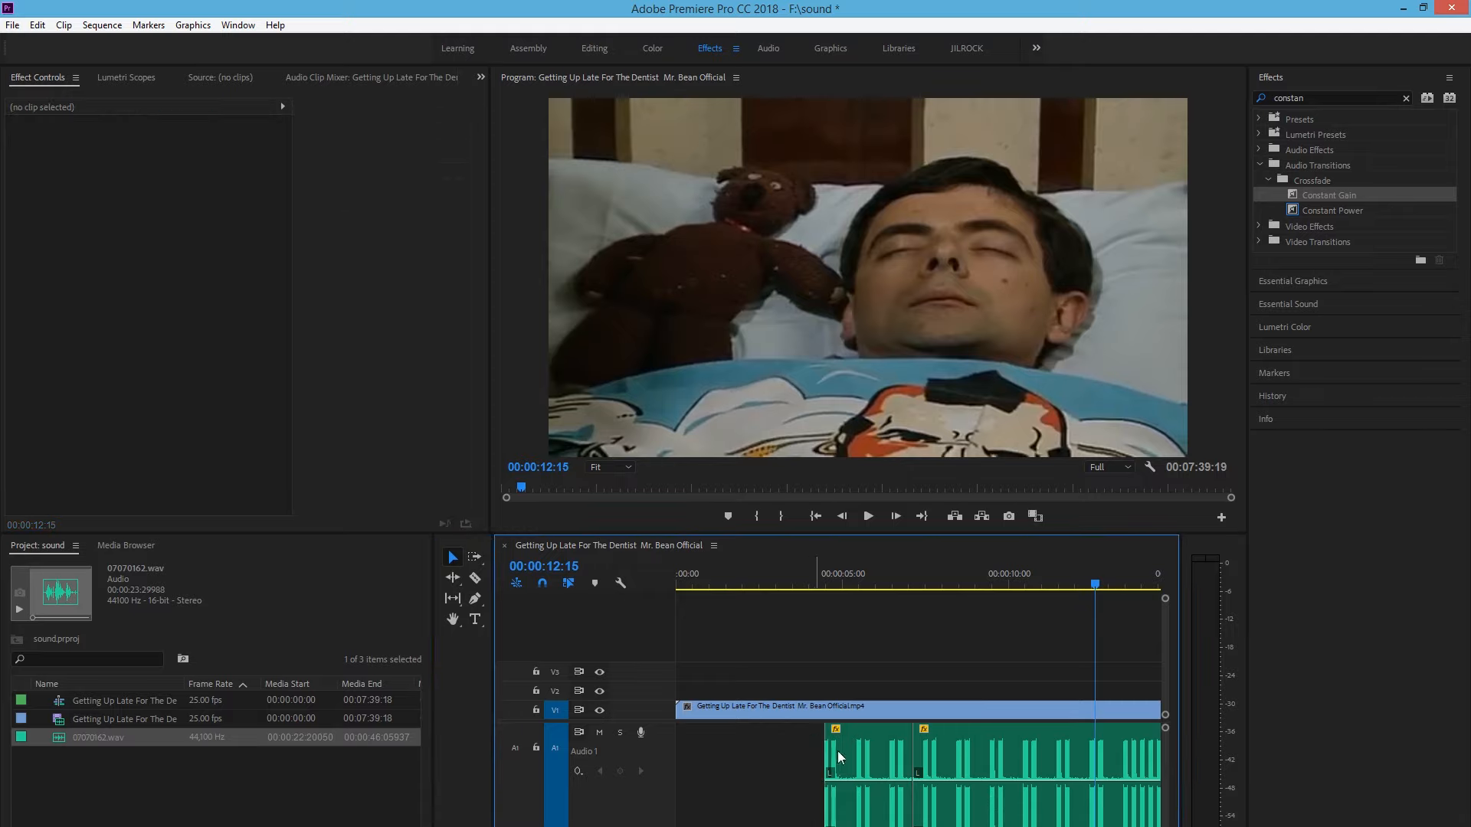
left_click(951, 765)
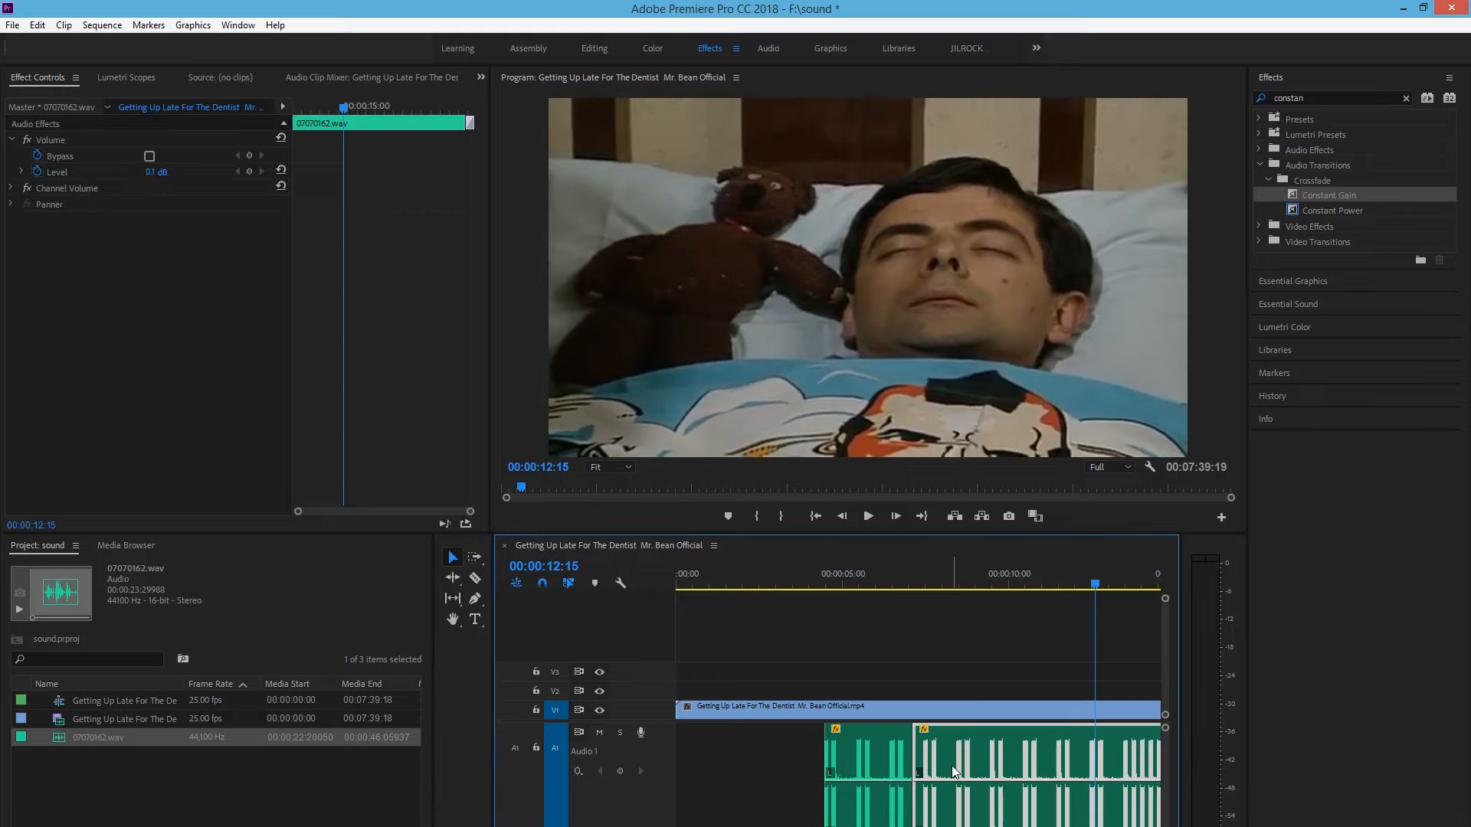
key("Delete")
Move the playhead to 00:00:05:23 and apply Constant Gain to both the start and end of the remaining alarm clip.
left_click_drag(1092, 587, 871, 628)
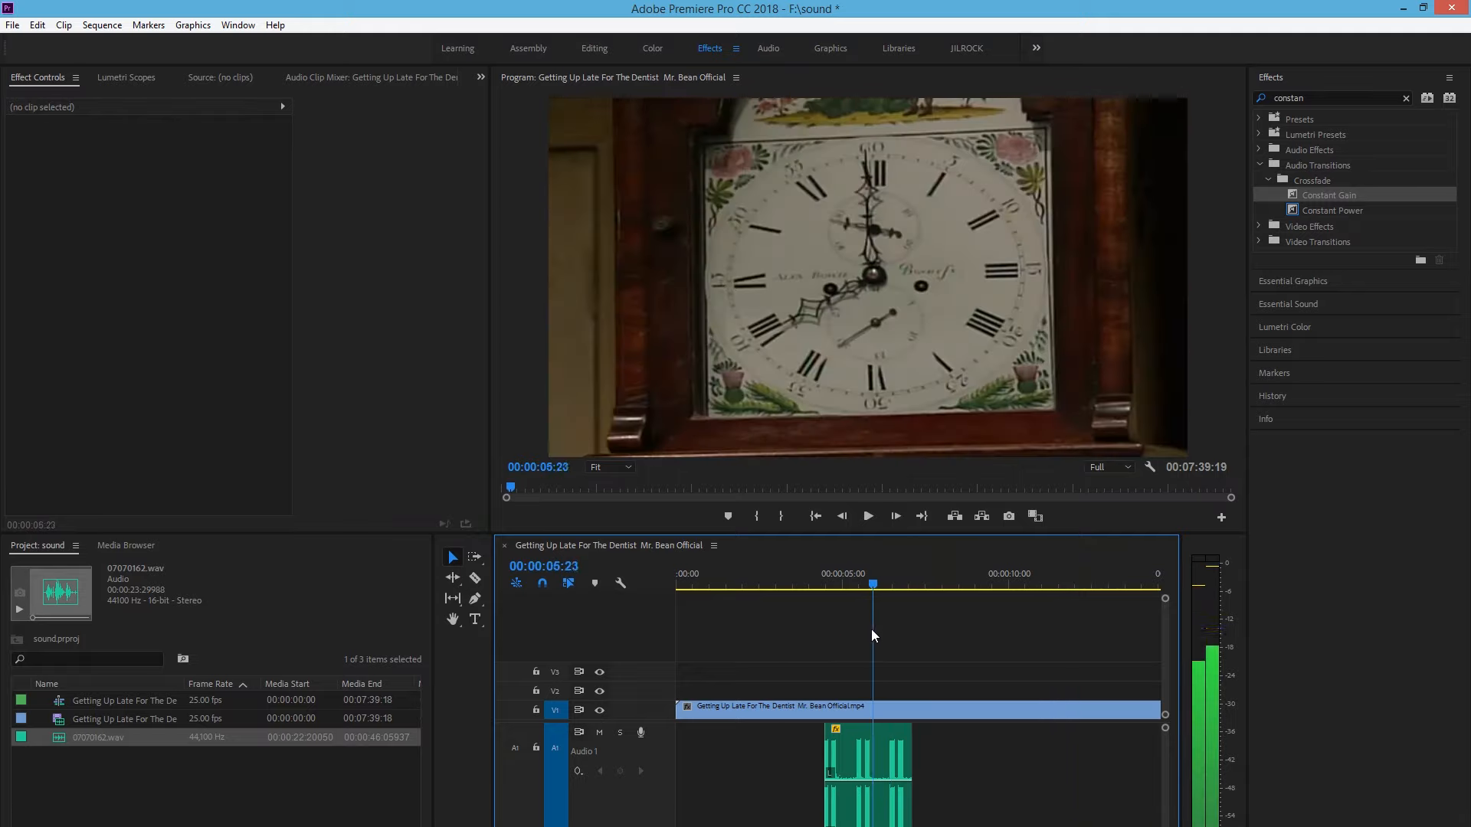
left_click_drag(1325, 195, 841, 754)
left_click_drag(1335, 201, 902, 766)
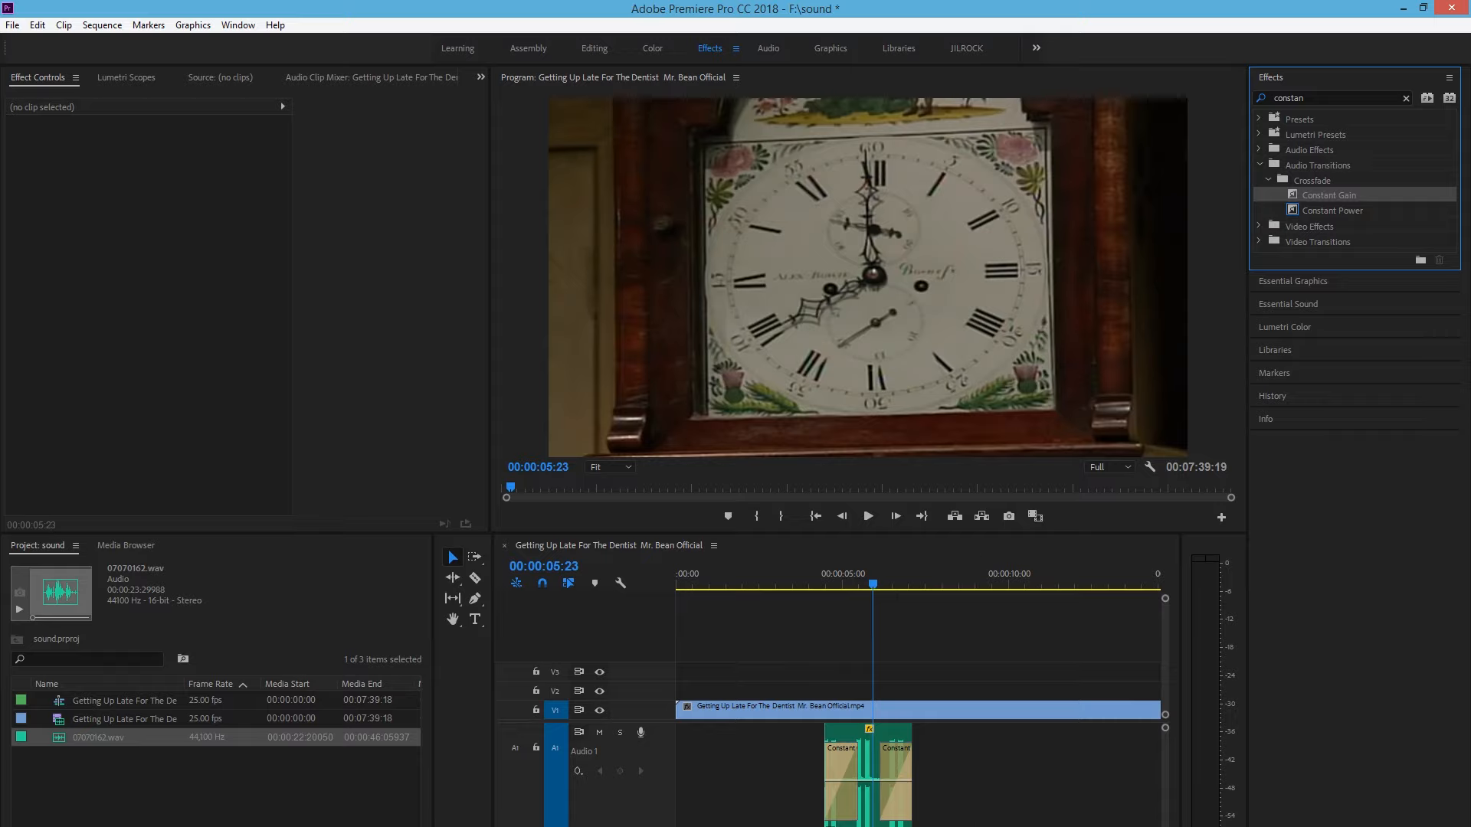
Reduce the height of track A1 and select the short alarm clip to show its effect settings.
left_click_drag(672, 826, 672, 749)
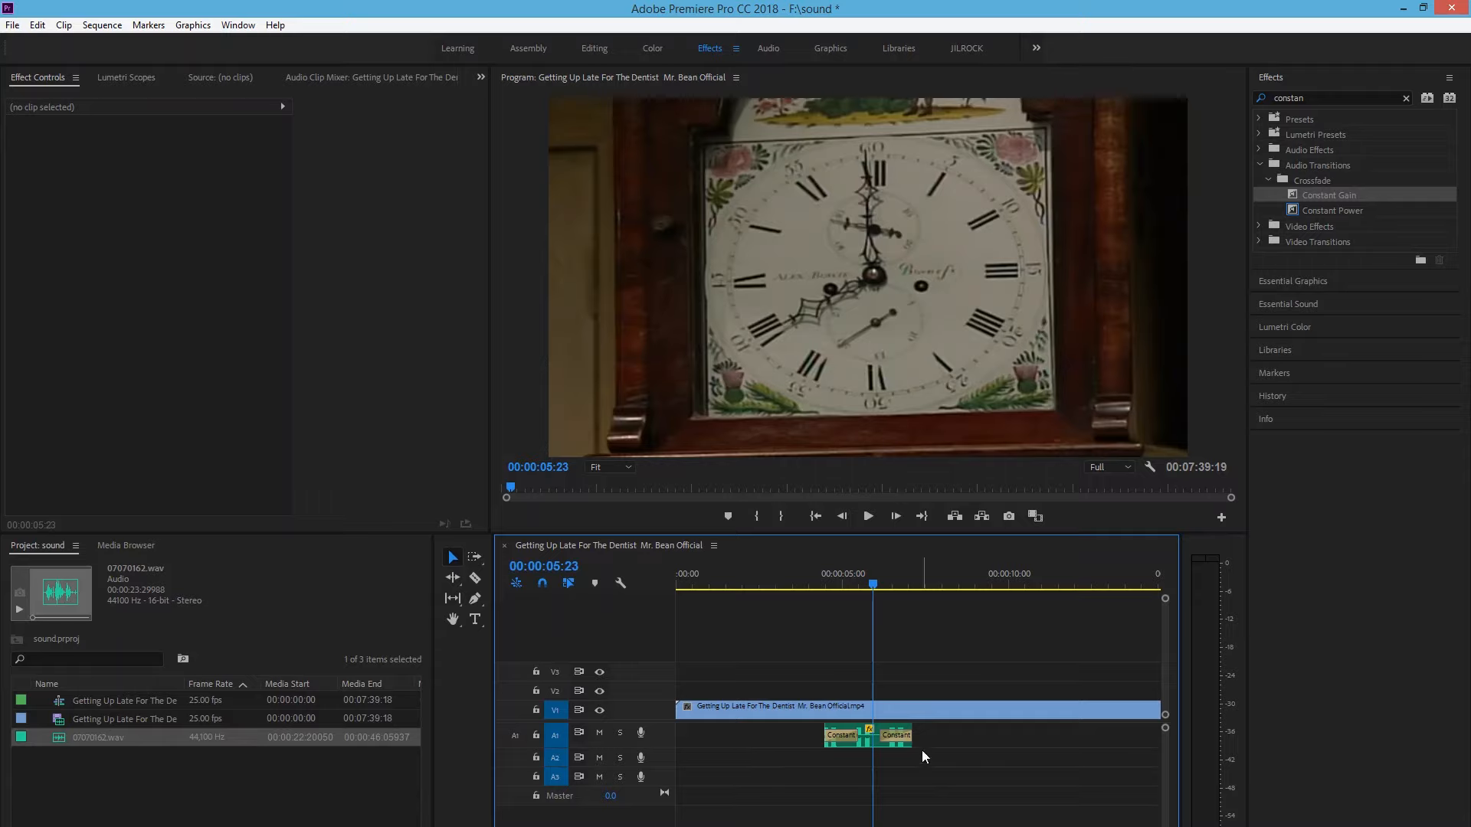
left_click(868, 743)
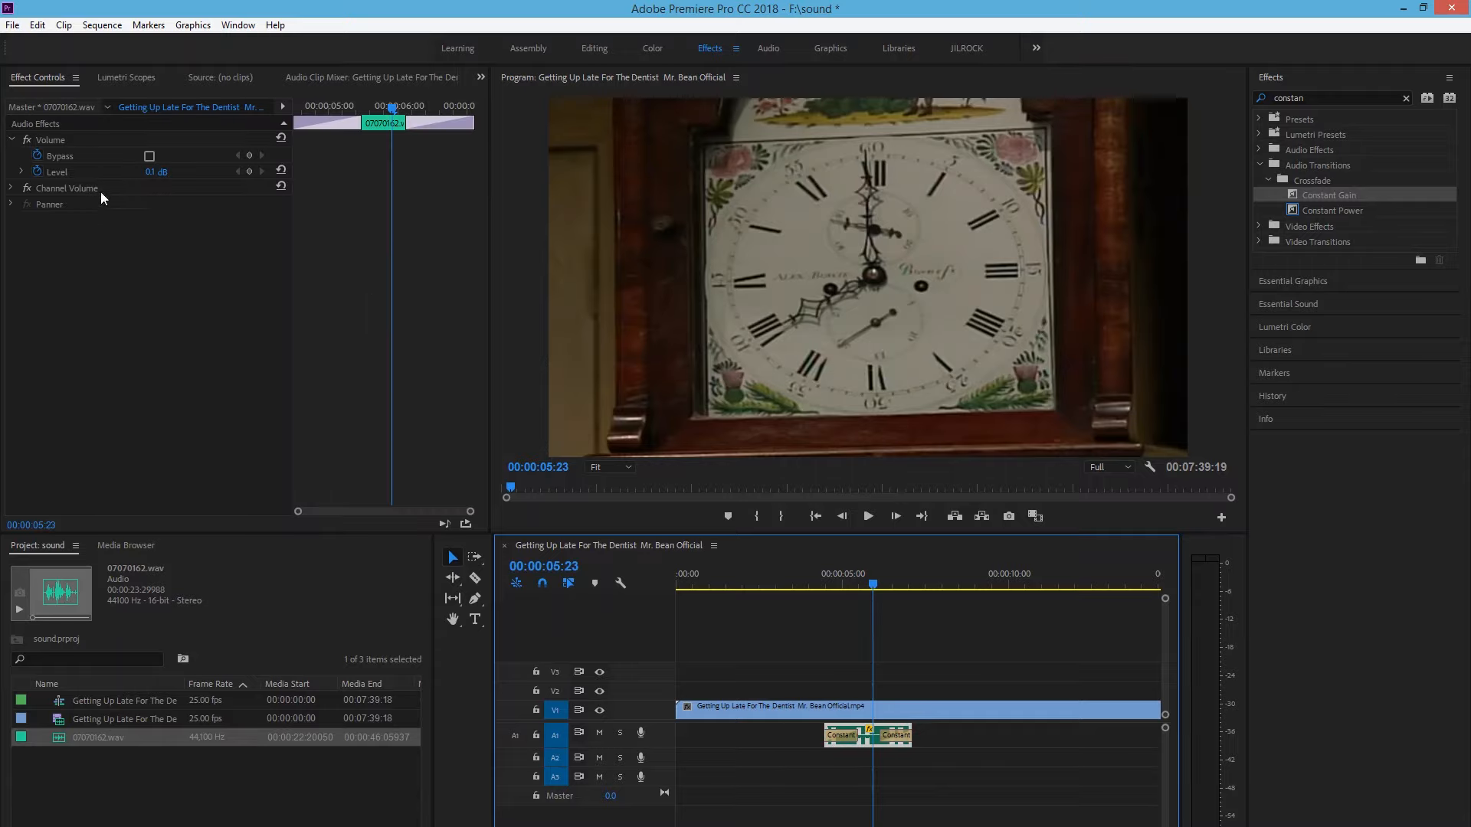